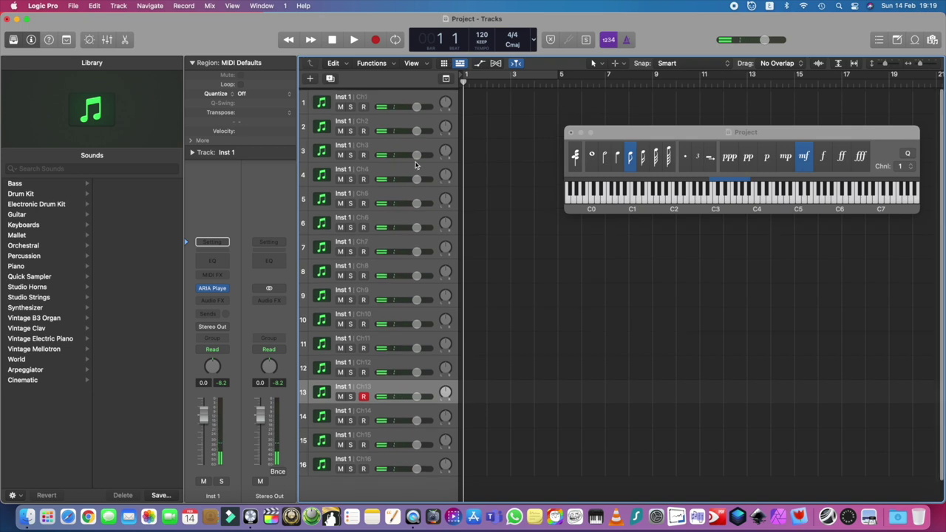
Step: Open the first track's ARIA Player and audition the keyswitches Sustains, Grand Detache, Martele, Pizzicato, Col Legno and Spiccato, closing the plug-in when done
left_click(385, 99)
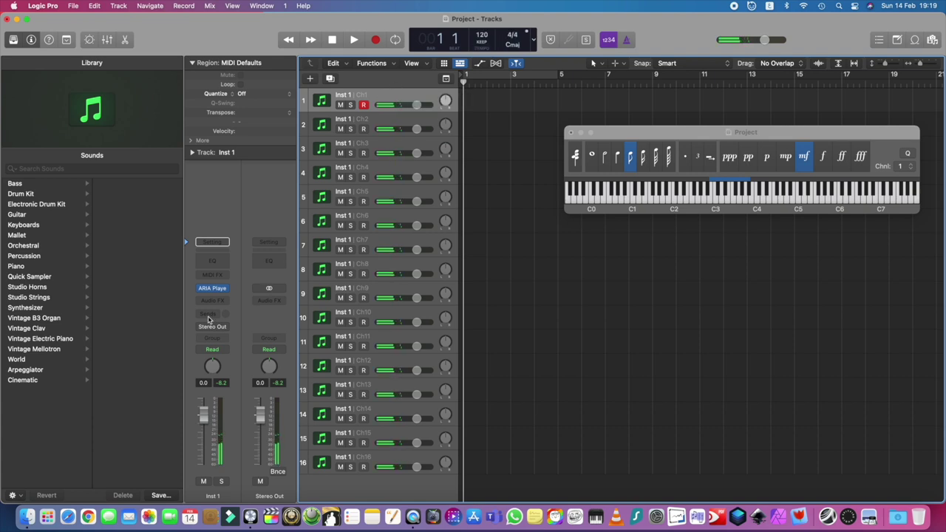
left_click(213, 289)
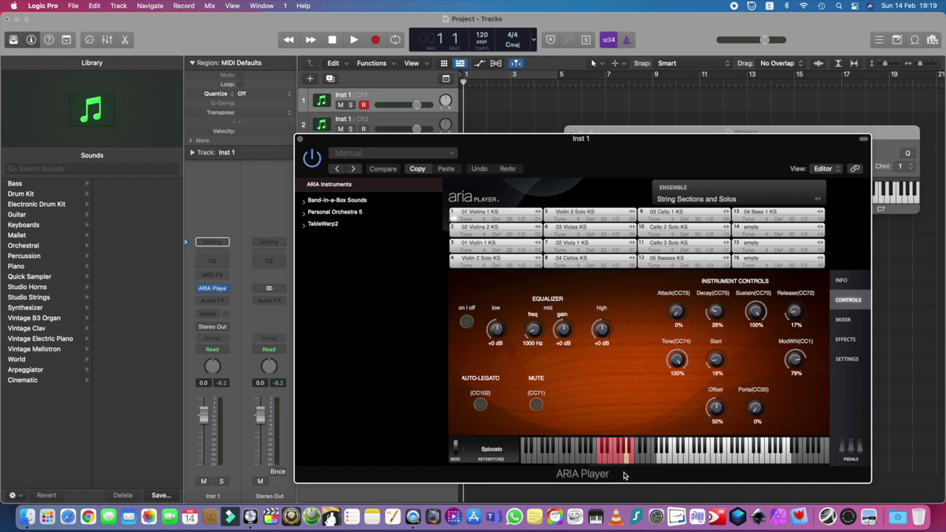
left_click(600, 461)
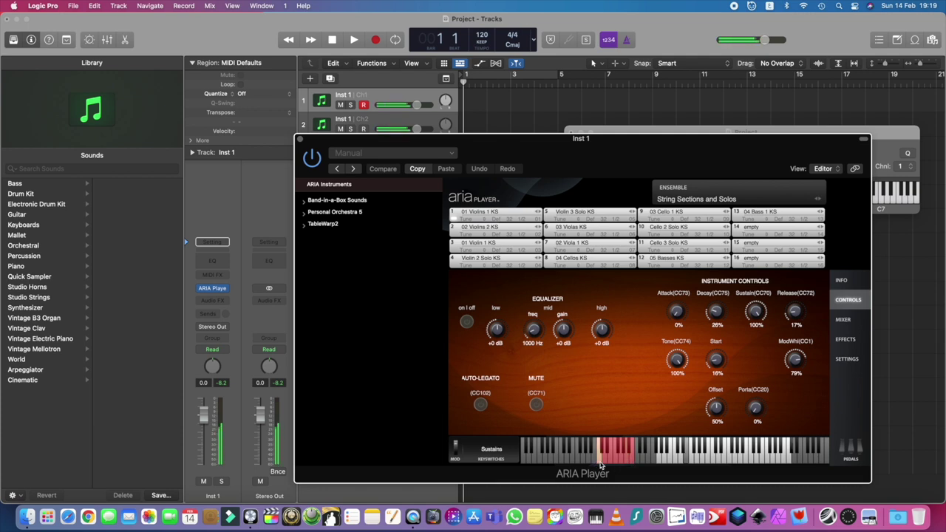
left_click(605, 461)
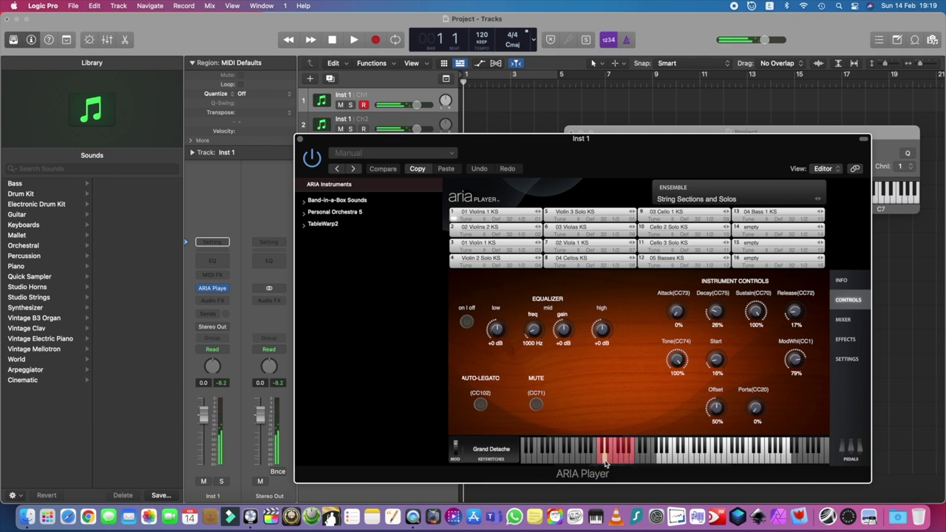
left_click(611, 461)
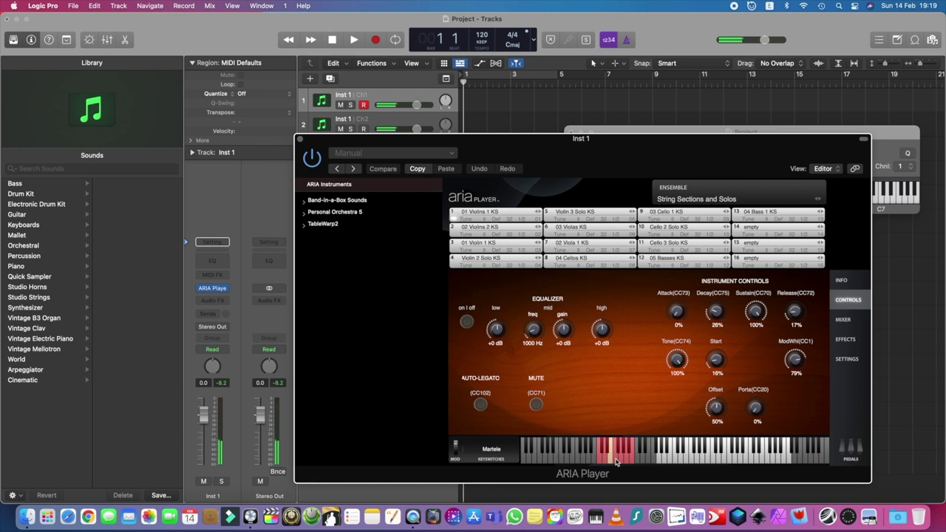
left_click(616, 461)
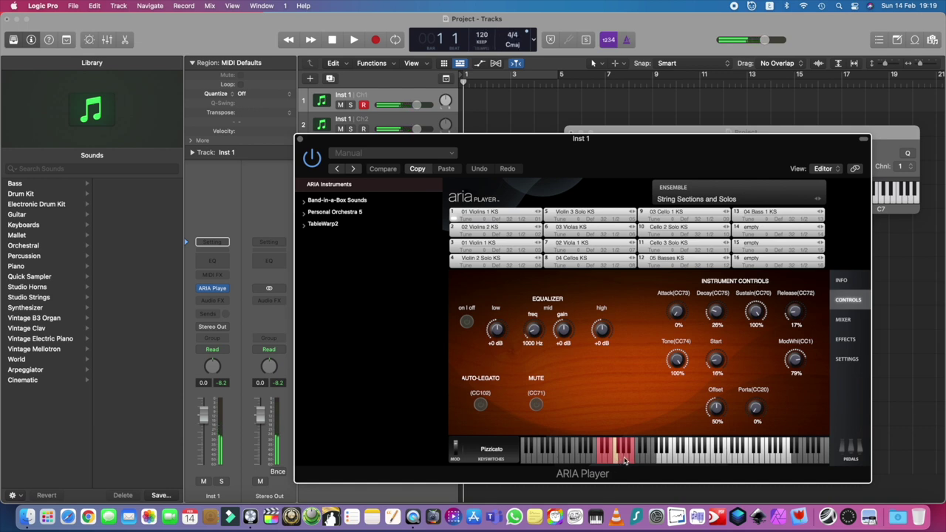
left_click(623, 459)
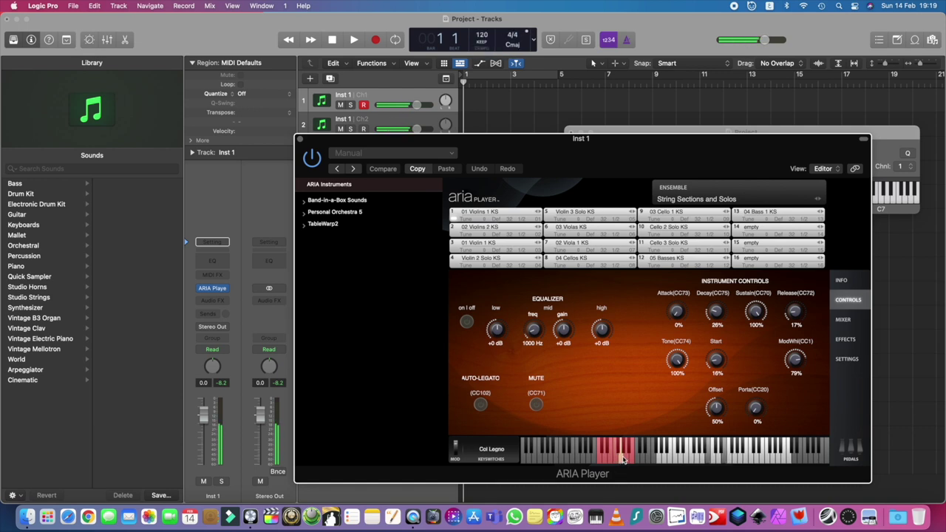
left_click(626, 460)
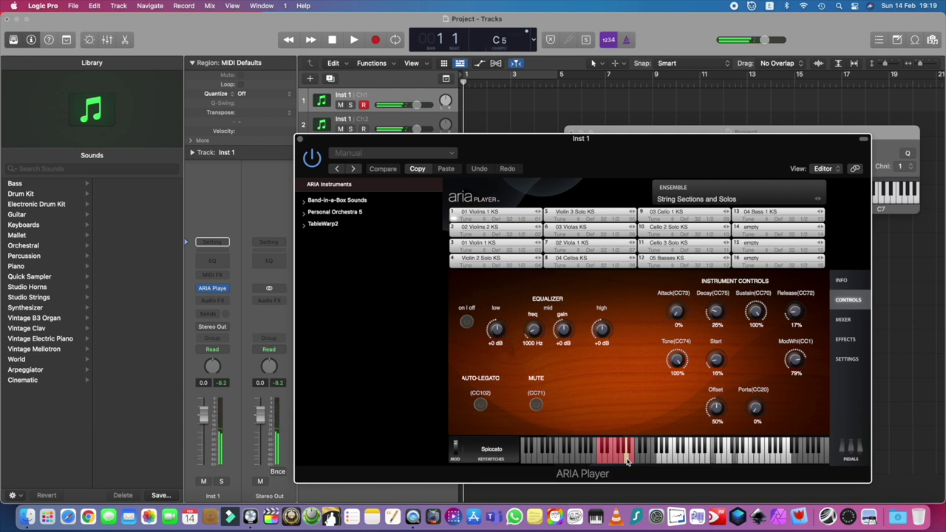
left_click(300, 139)
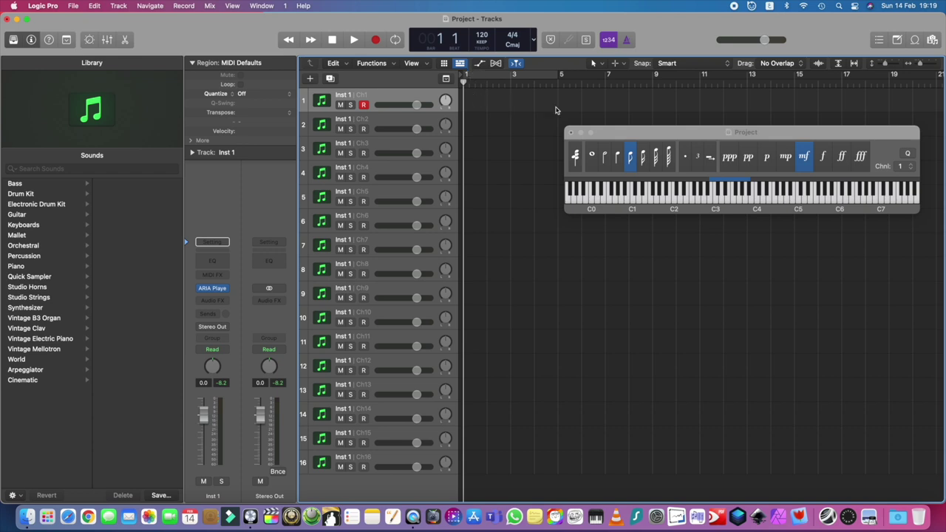
left_click(688, 133)
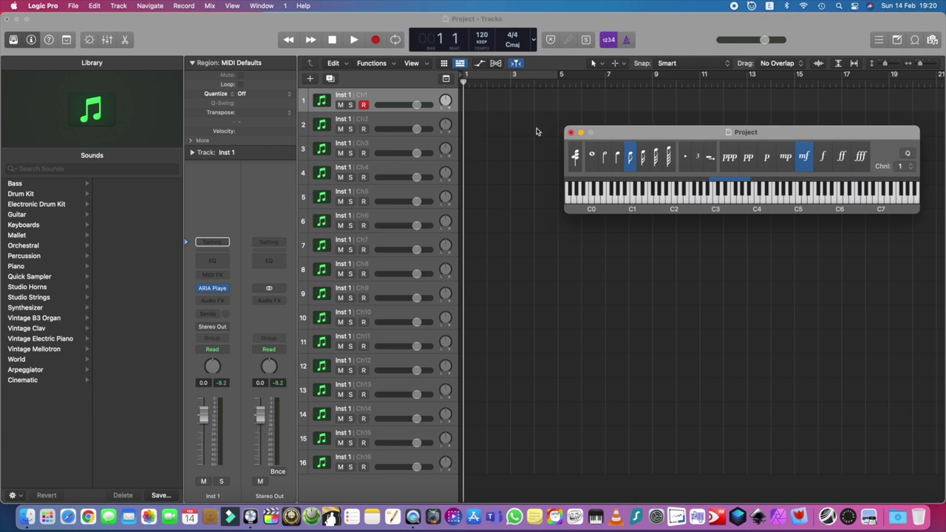
left_click(261, 6)
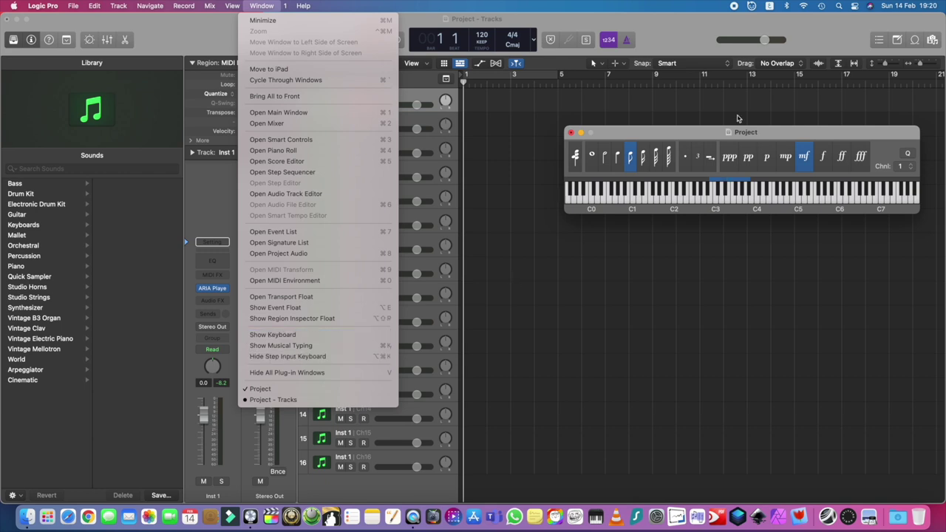
left_click(700, 136)
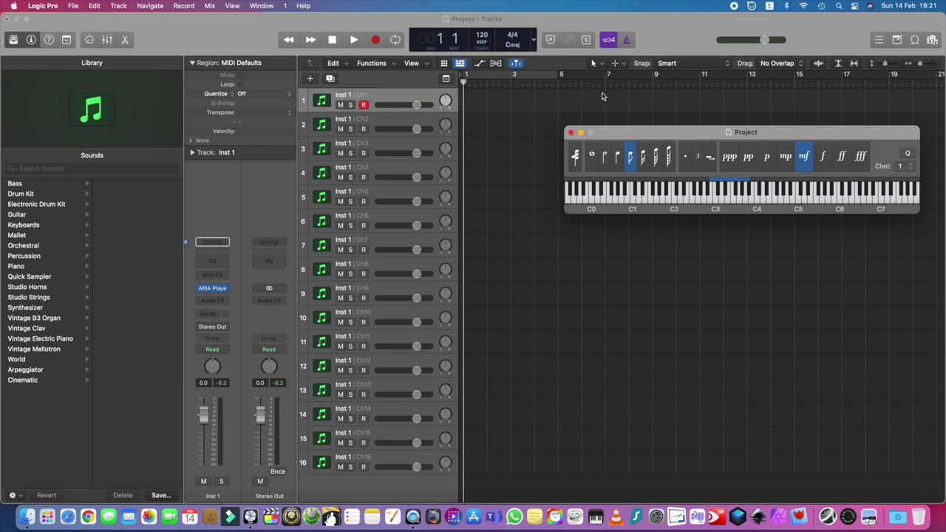
Step: Create a MIDI region on the first track spanning bar 1 to bar 16 and open it in the Piano Roll
right_click(473, 99)
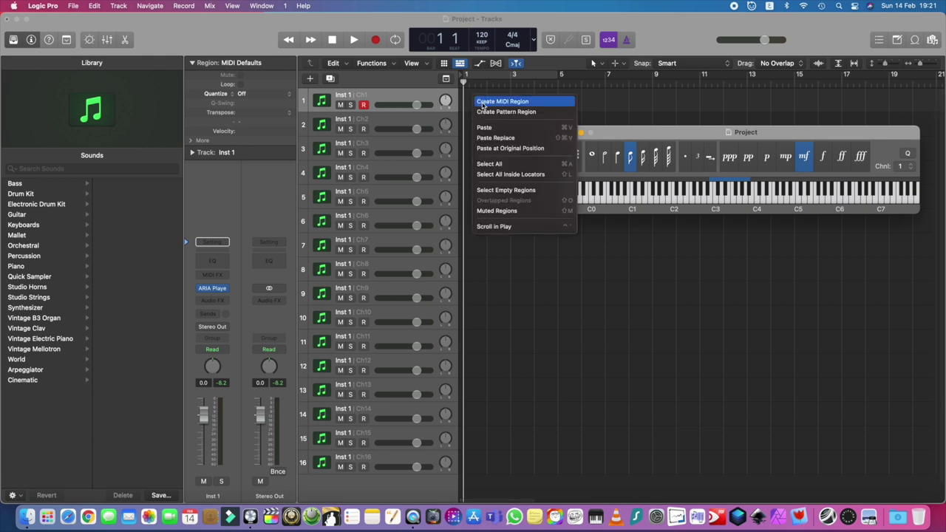
left_click(528, 104)
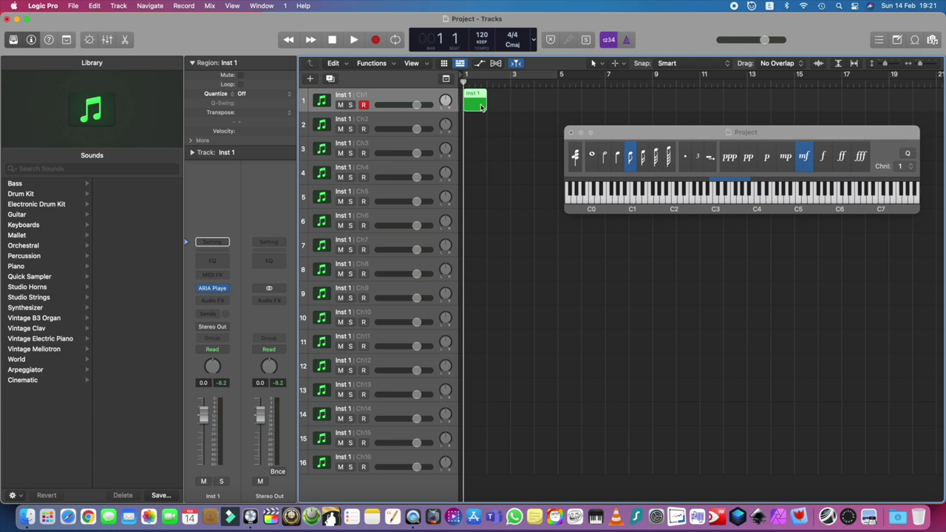
left_click_drag(486, 105, 793, 102)
left_click(479, 100)
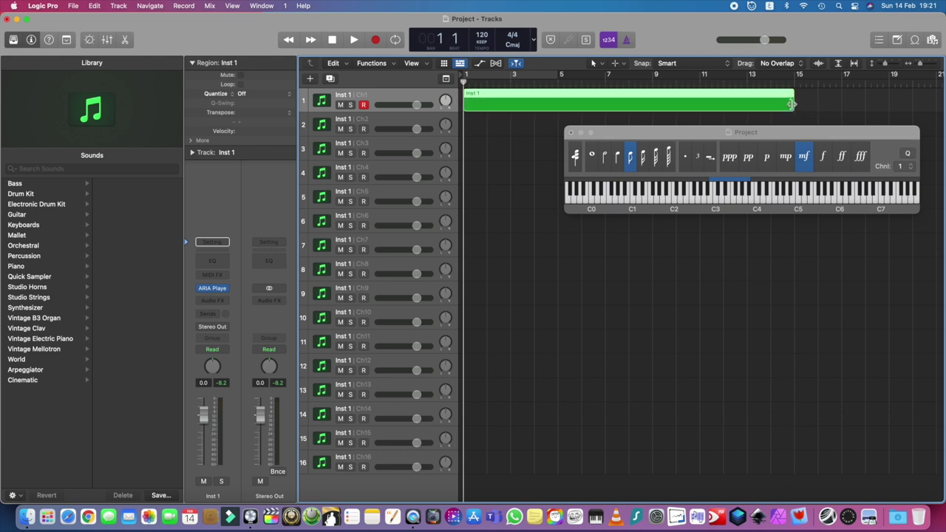
left_click_drag(791, 104, 814, 104)
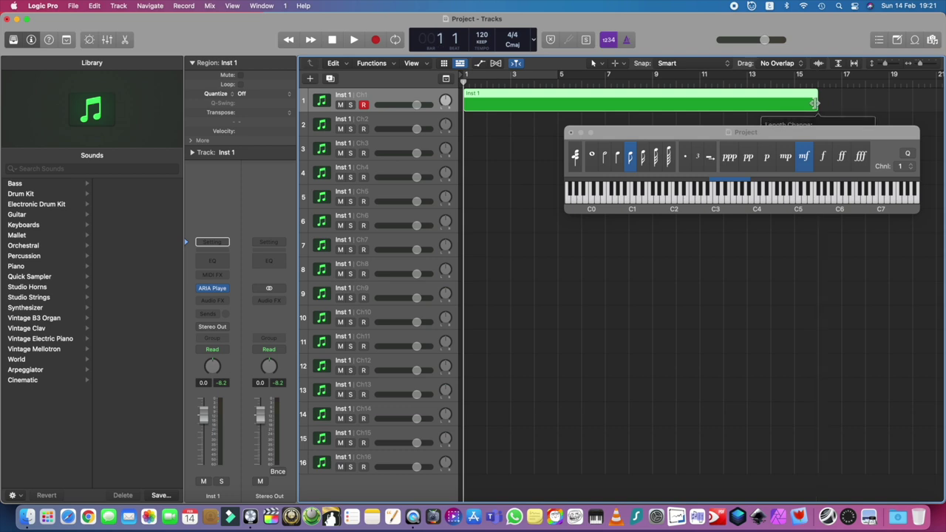
double_click(494, 98)
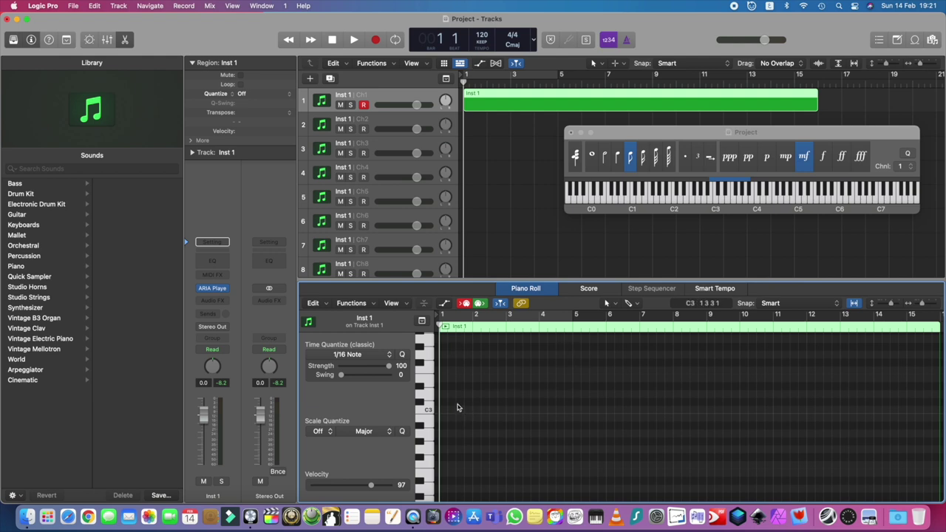
Step: Draw nine scattered short notes between bars 1 and 7 with the Pencil Tool and play them back
left_click(612, 305)
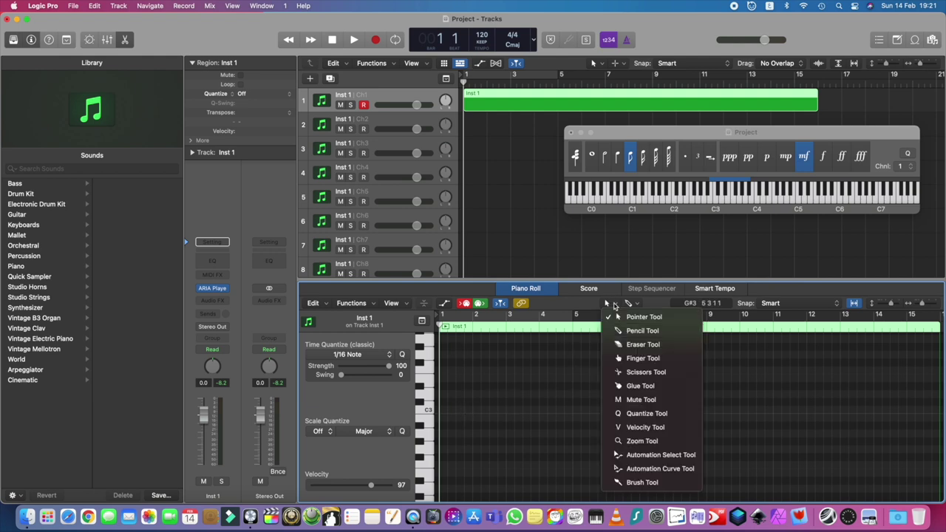
left_click(640, 331)
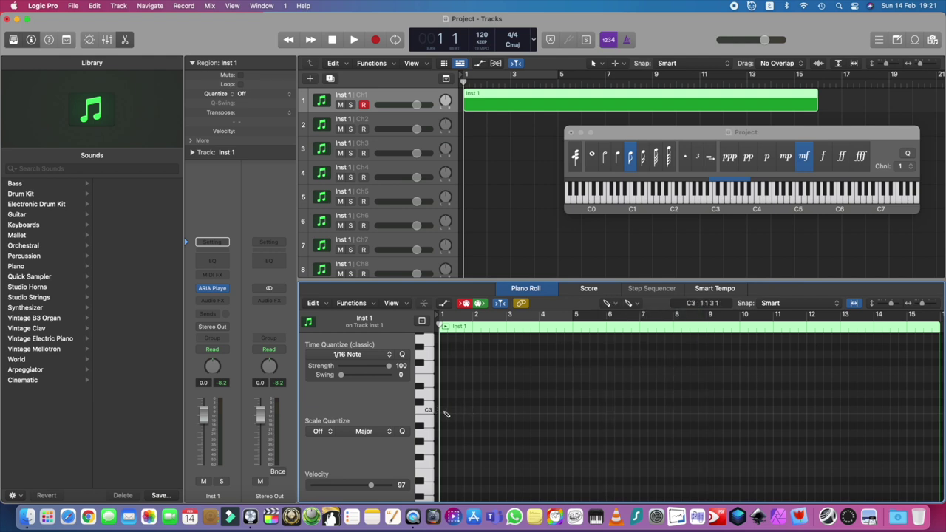
left_click(444, 409)
left_click(499, 402)
left_click(549, 385)
left_click(590, 377)
left_click(641, 354)
left_click(536, 362)
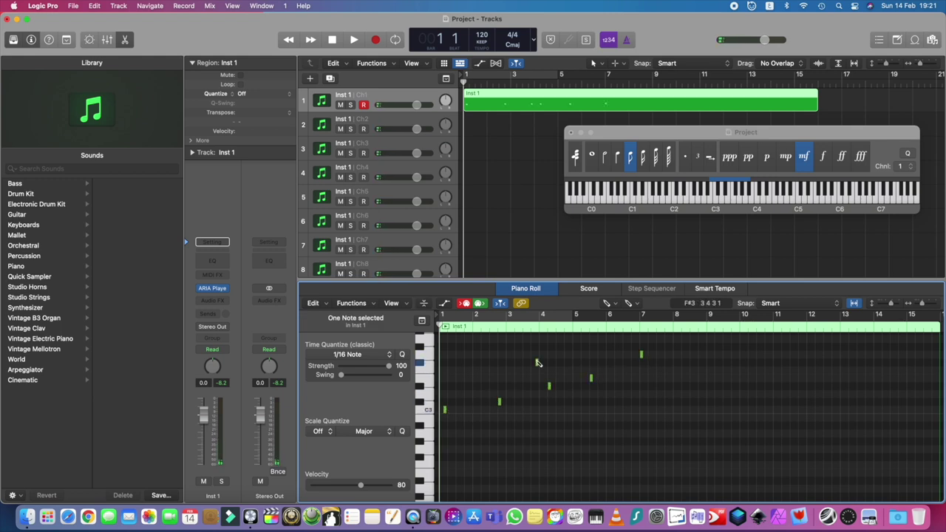
left_click(507, 369)
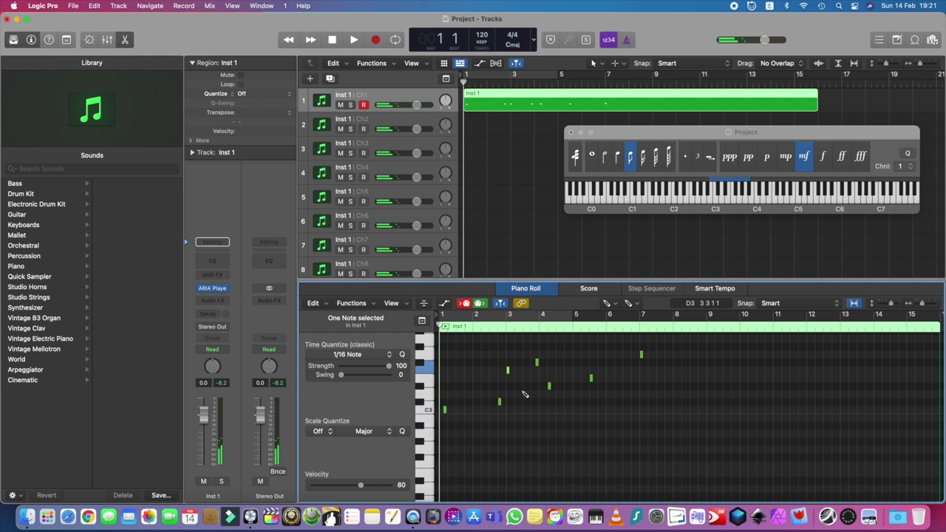
left_click(524, 394)
left_click(616, 393)
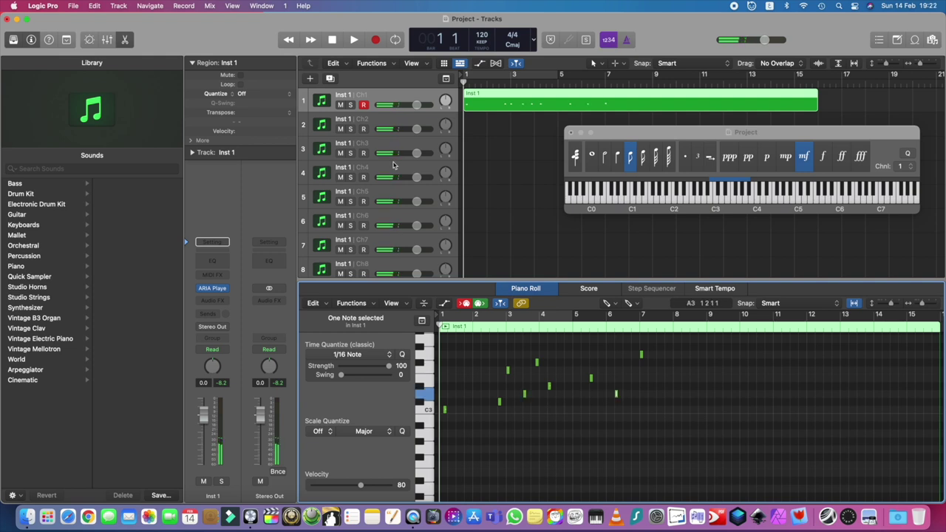
left_click(354, 40)
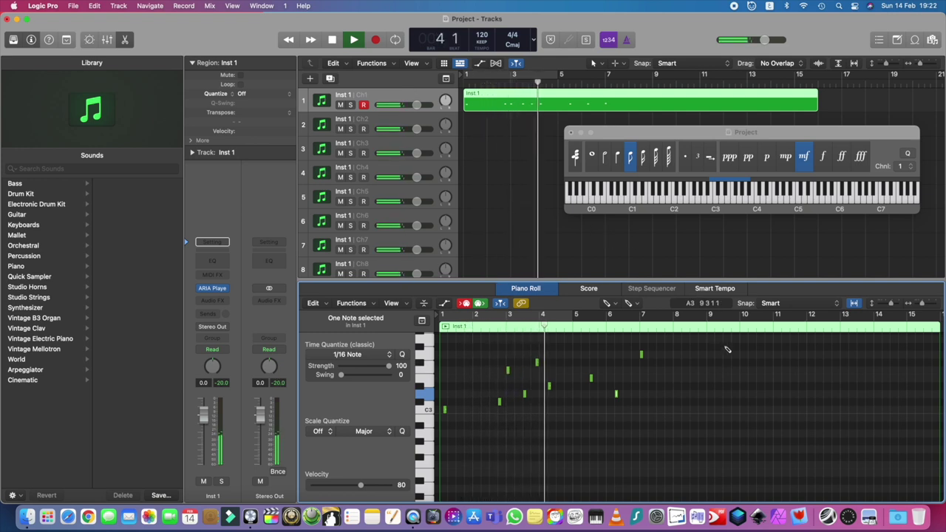
Step: Delete all the drawn notes using the Pointer Tool selection and return the playhead to the start
left_click(606, 303)
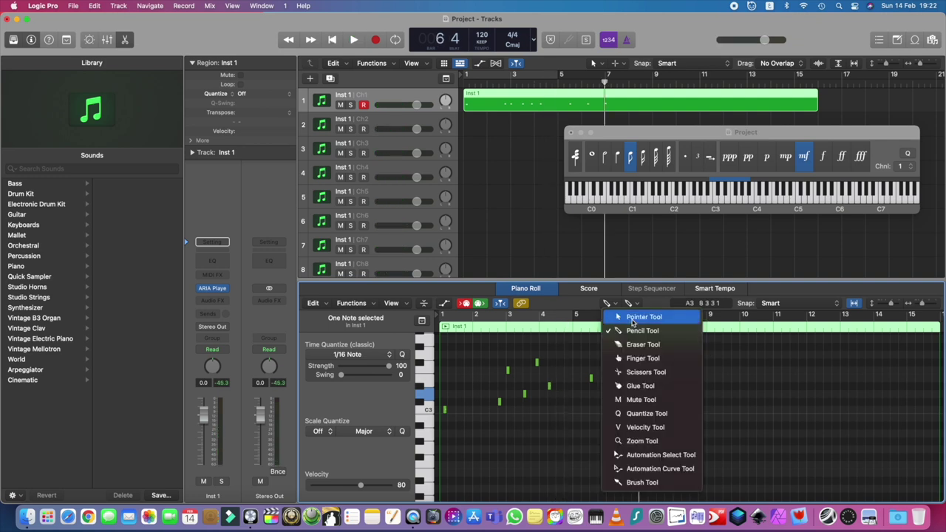
left_click(634, 319)
left_click_drag(666, 345, 439, 436)
key("Delete")
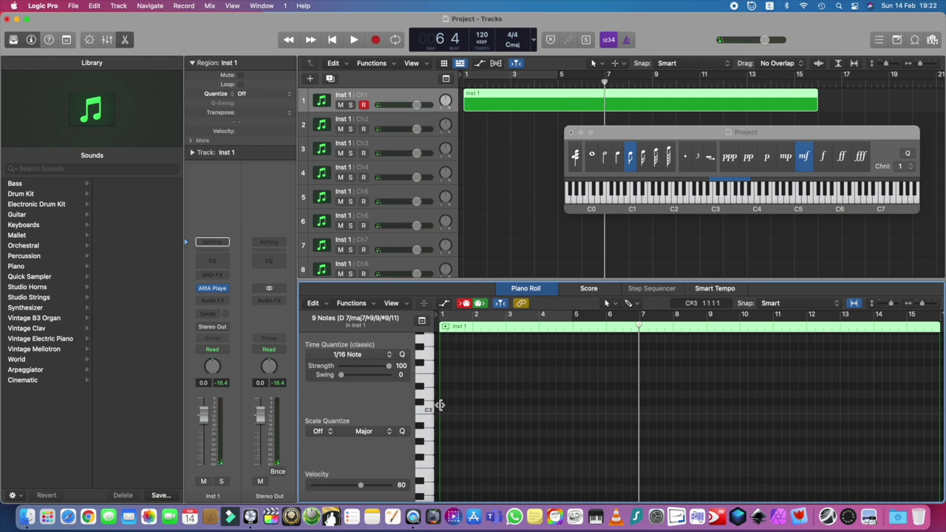
left_click(332, 40)
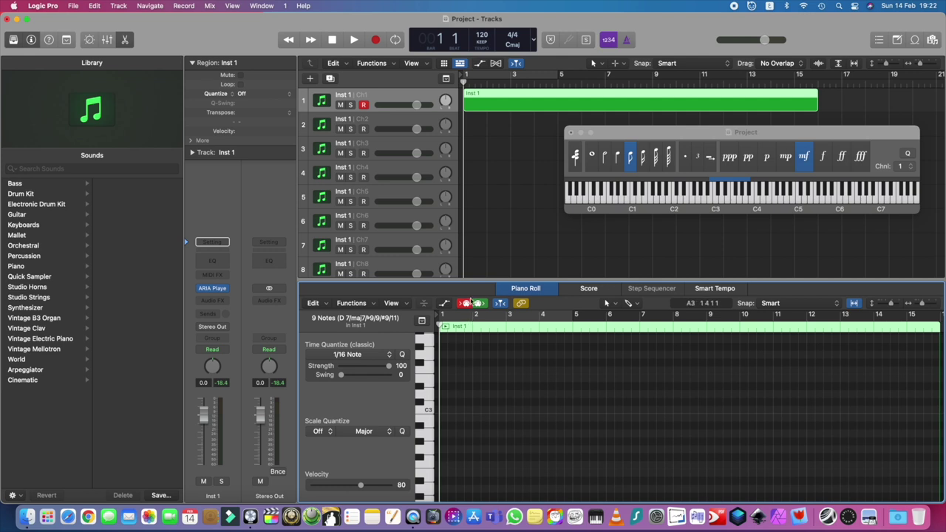
Step: With MIDI In enabled, step-enter a rising and falling passage of short notes through bar 7 and play it from bar 1
left_click(466, 303)
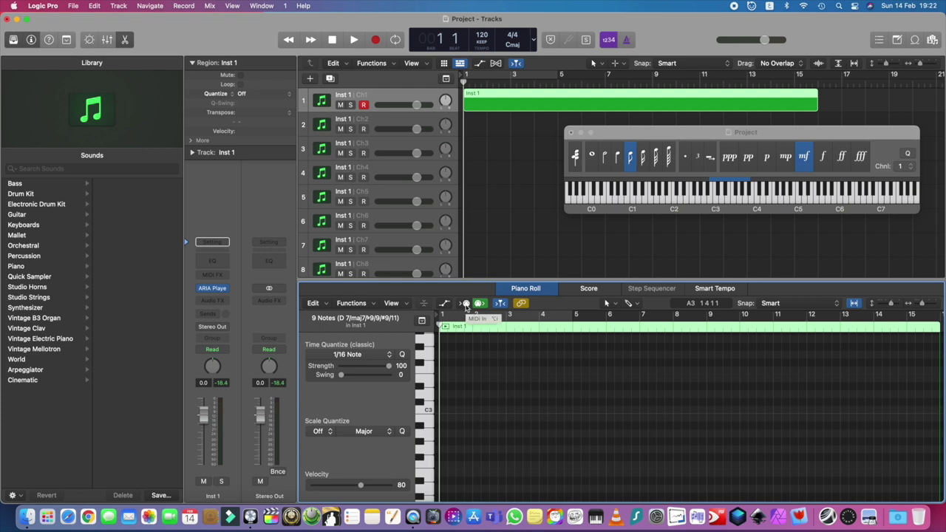
left_click(466, 304)
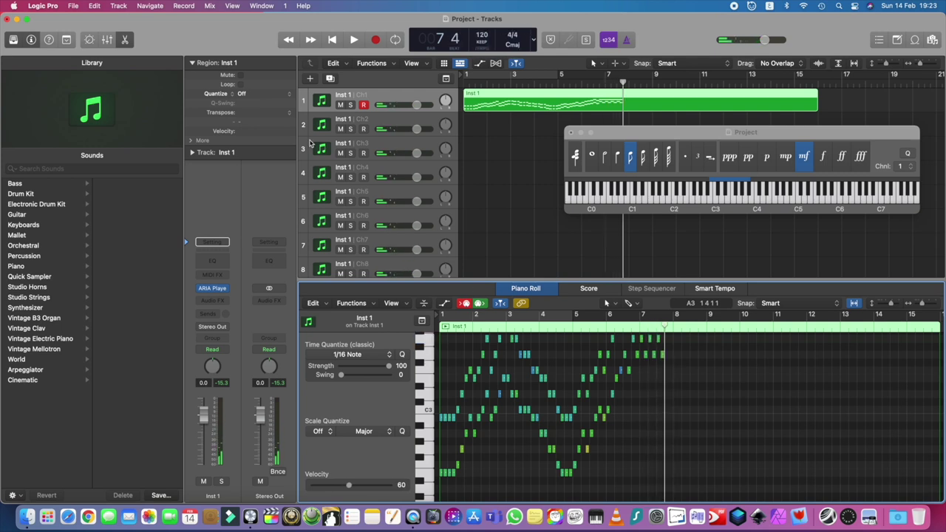
left_click(462, 83)
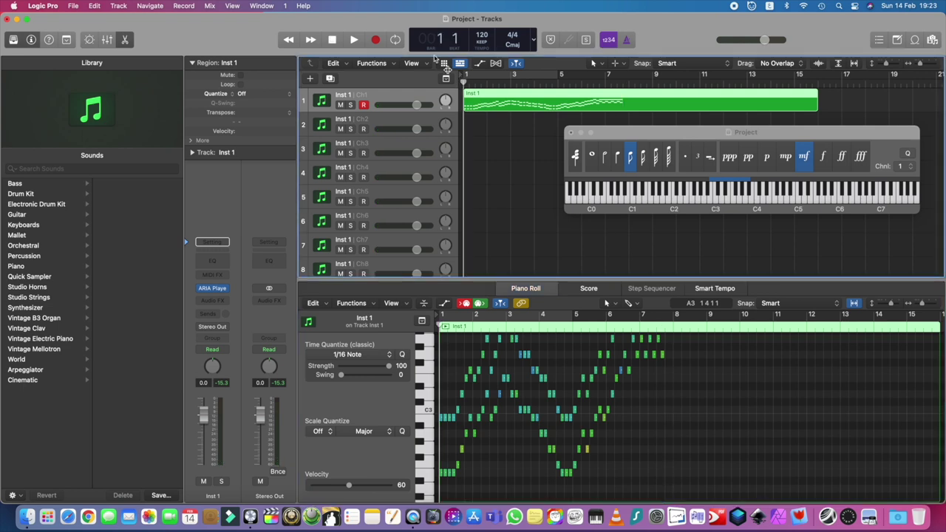
left_click(354, 40)
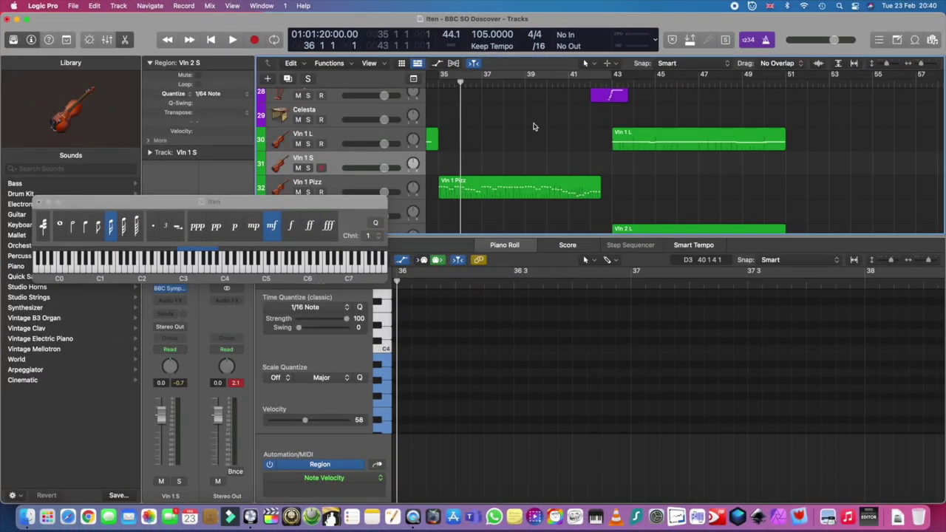
Step: Play the Iten project from bar 36 to bar 50, and show the notes of the Vln 1 L region starting at bar 43
scroll(534, 126, "down", 3)
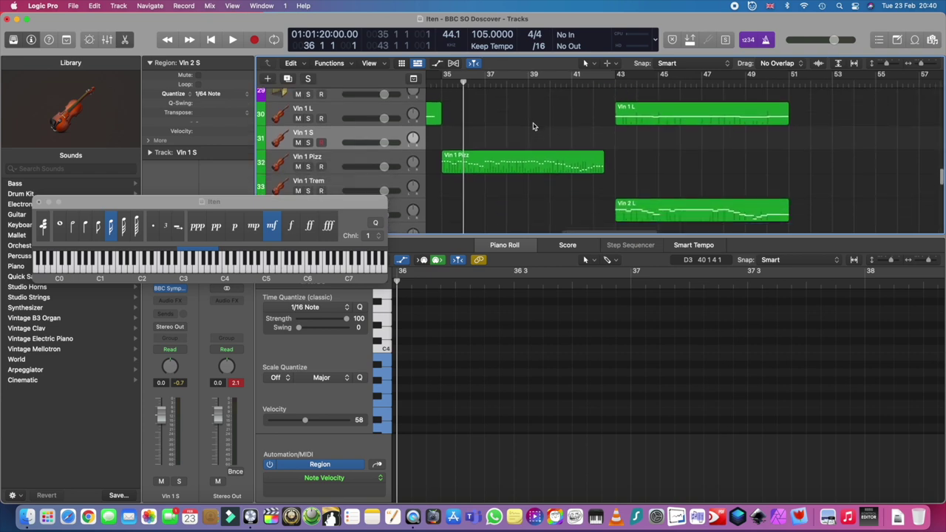
scroll(534, 126, "up", 2)
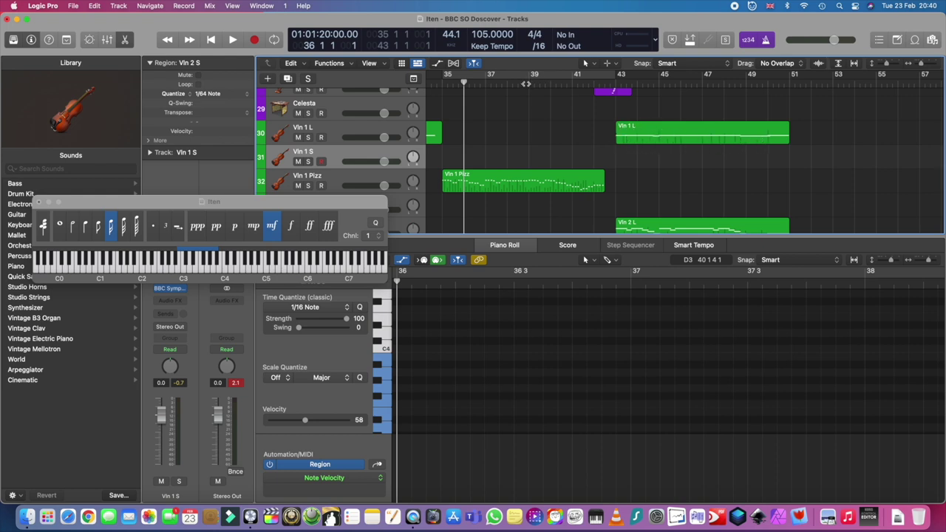
key("space")
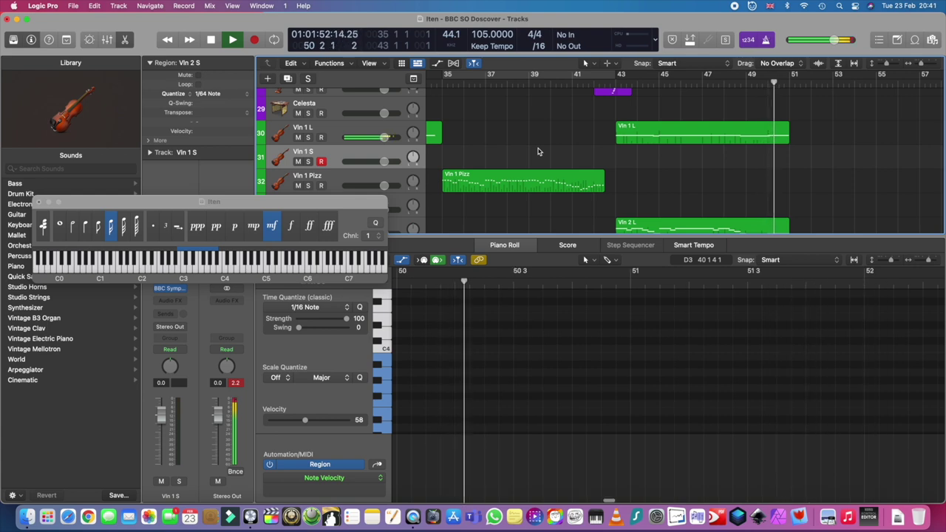
key("space")
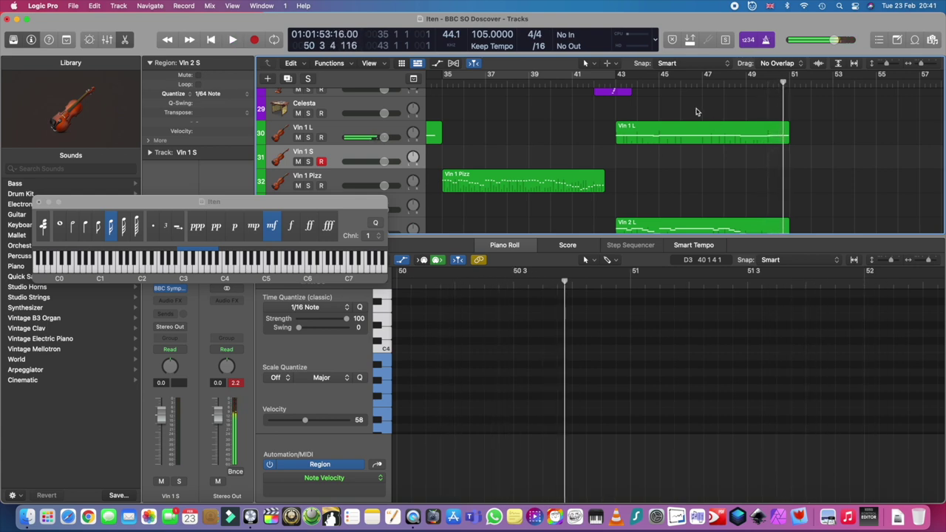
left_click(639, 128)
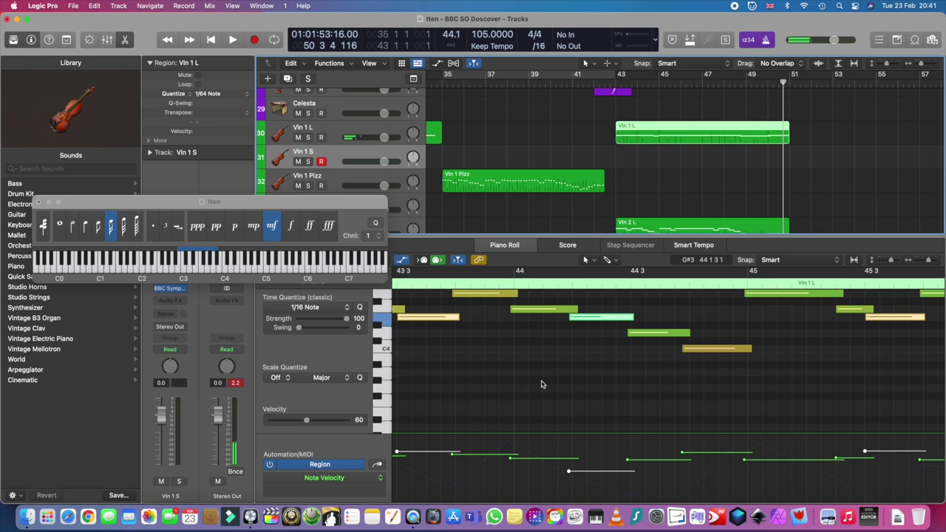
Step: Create an empty MIDI region on the Vln 1 S track at bar 42
scroll(541, 384, "left", 5)
scroll(518, 384, "left", 1)
scroll(484, 384, "up", 2)
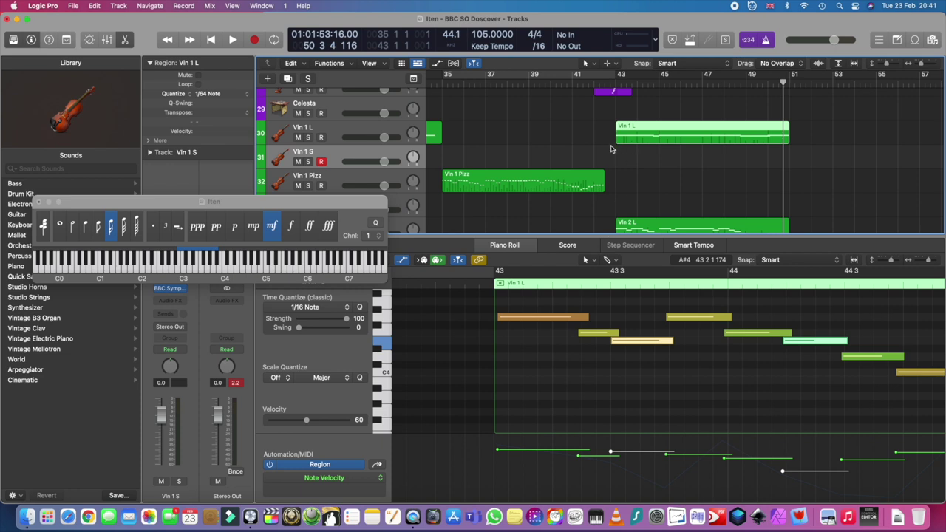
left_click(351, 153)
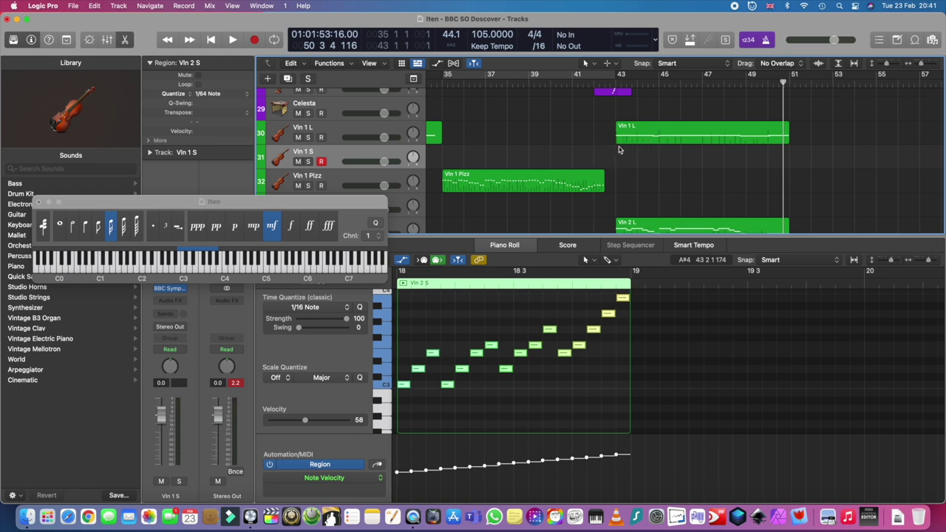
scroll(549, 158, "left", 3)
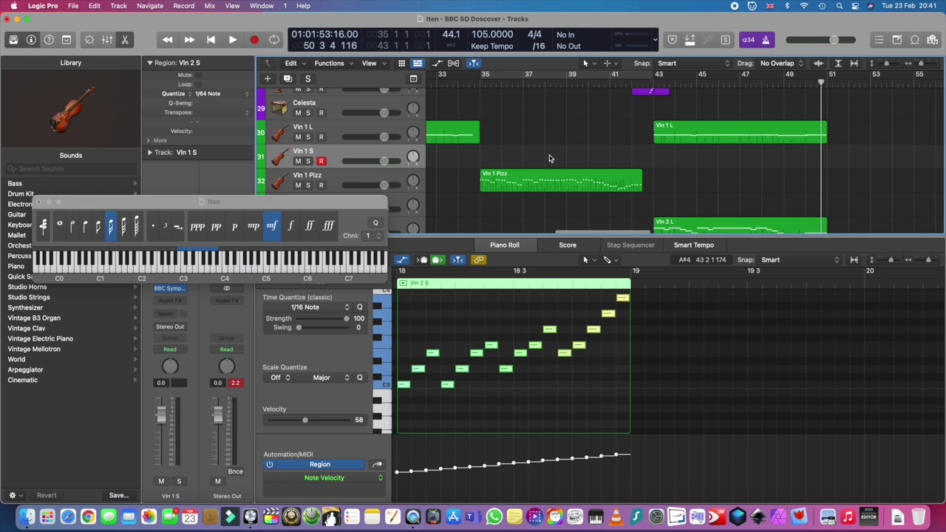
left_click(629, 83)
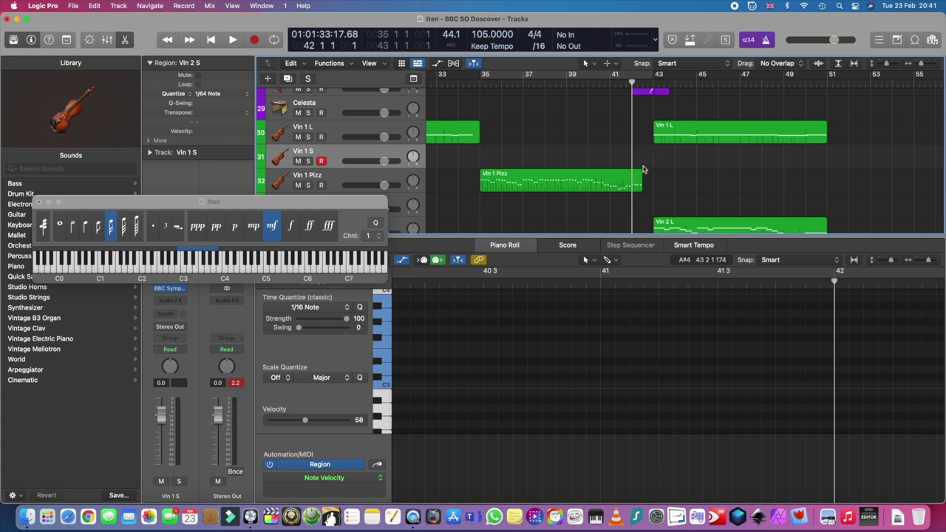
scroll(636, 162, "right", 3)
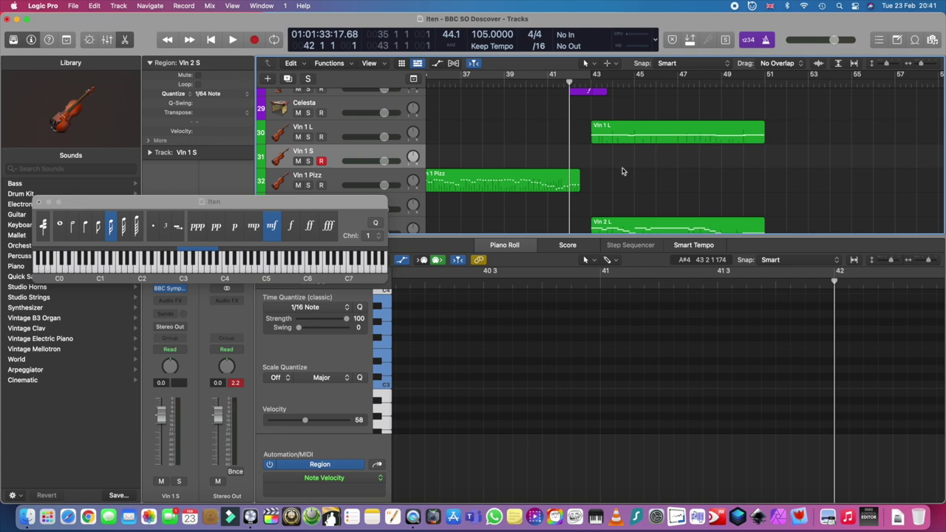
right_click(573, 155)
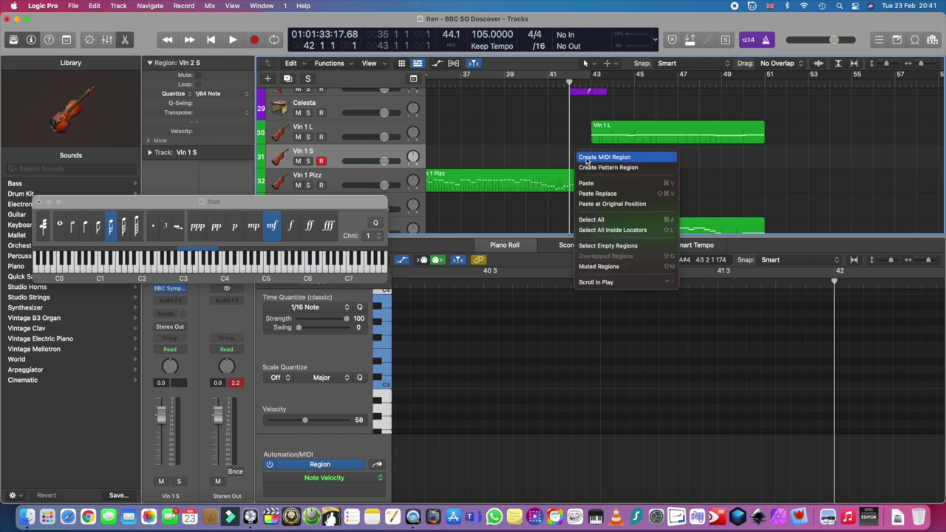
left_click(604, 157)
scroll(495, 333, "left", 5)
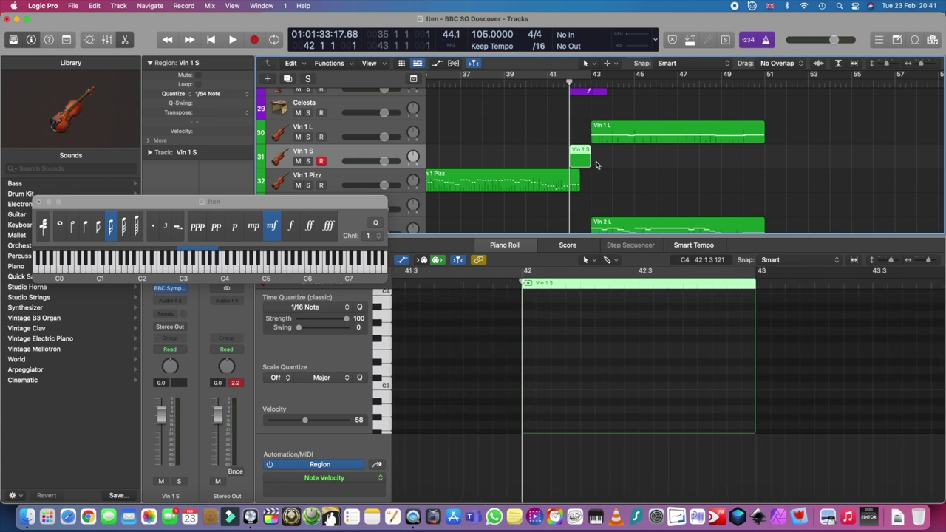
Step: With MIDI In enabled, step-enter a rising zigzag passage of 19 sixteenth notes from bar 42 in the Vln 1 S region and play it
left_click(524, 304)
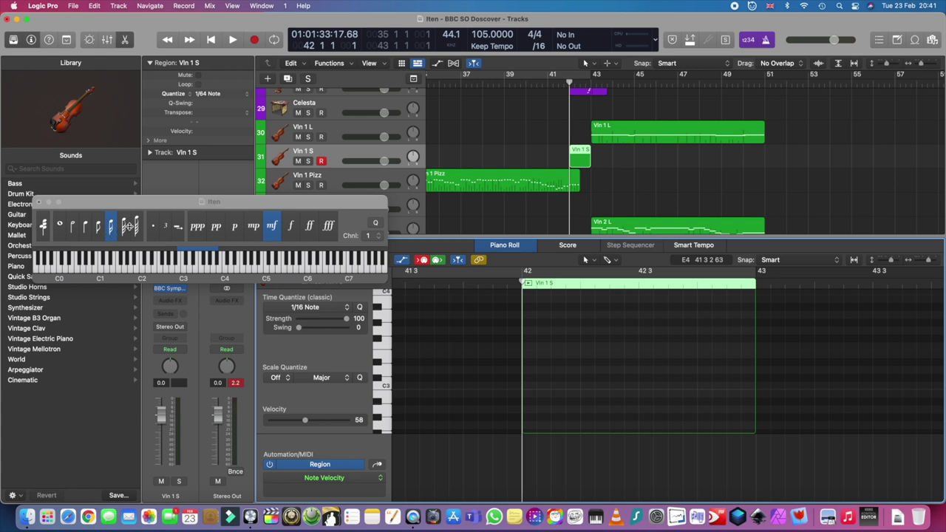
left_click_drag(143, 204, 159, 127)
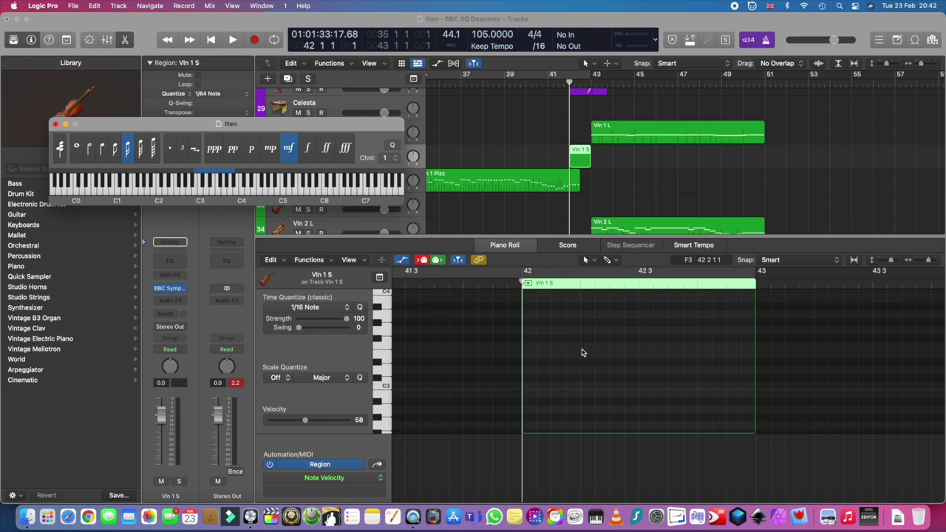
left_click(523, 342)
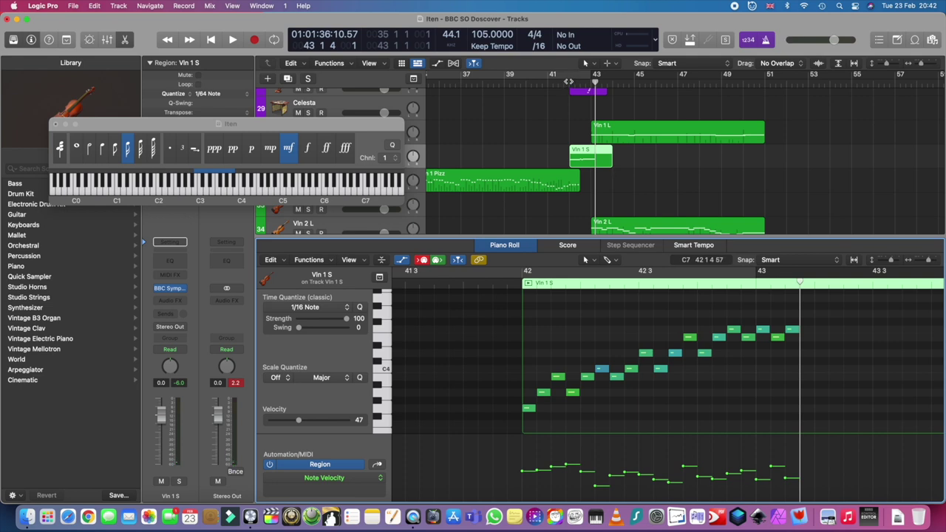
left_click(570, 83)
key("space")
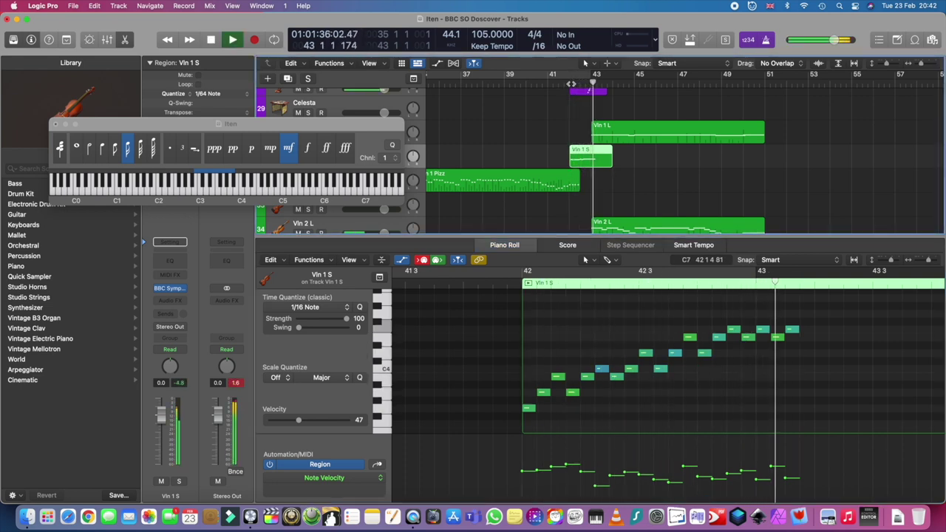
key("space")
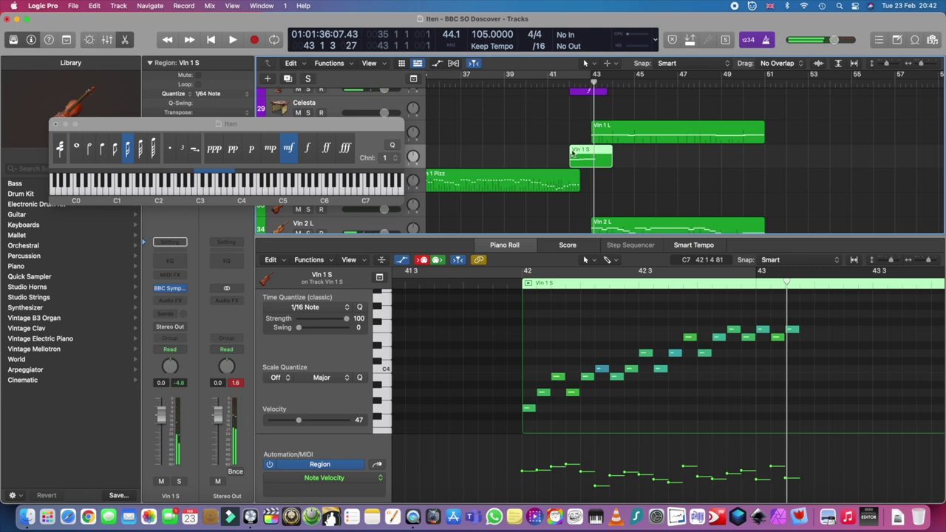
Step: Solo the Vln 1 S track and play its new passage from bar 41
left_click_drag(356, 124, 336, 251)
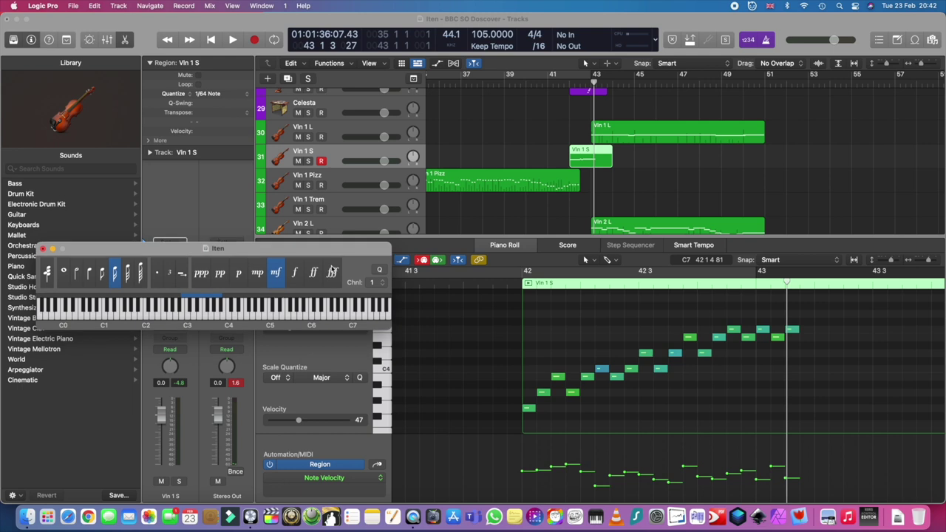
left_click(307, 161)
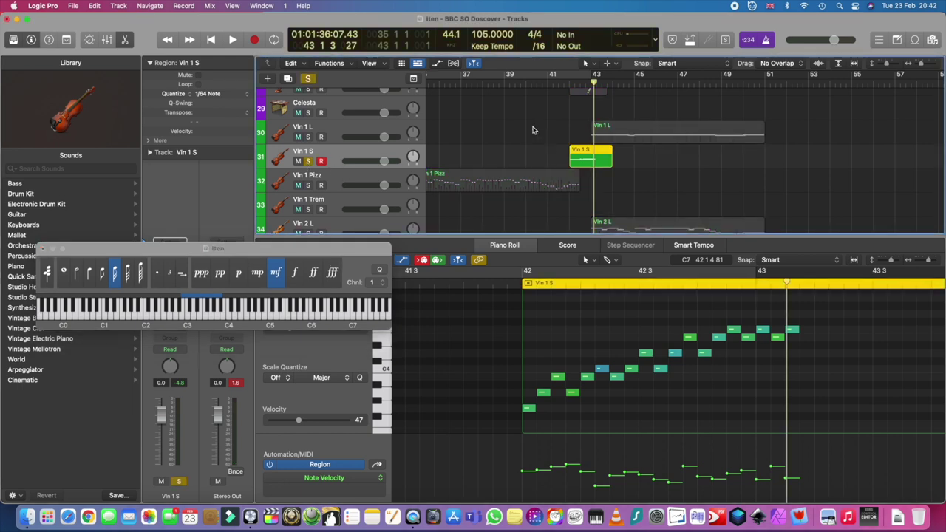
left_click(549, 81)
key("space")
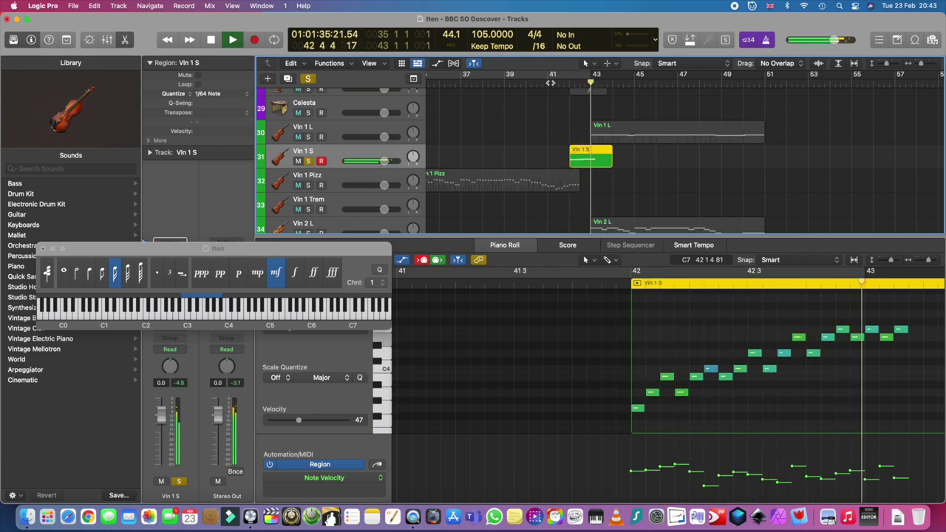
key("space")
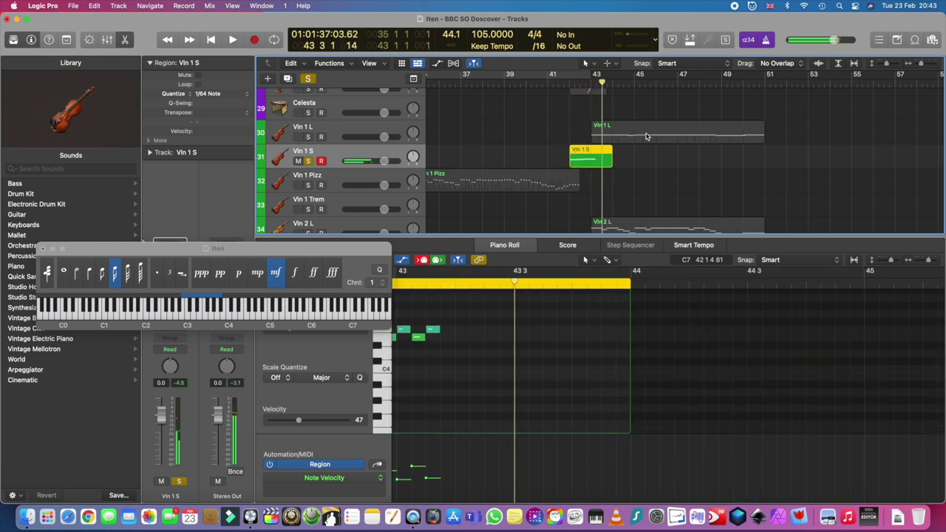
Step: Draw a steadily rising velocity line across all notes of the Vln 1 S region and play the passage again
scroll(629, 162, "left", 3)
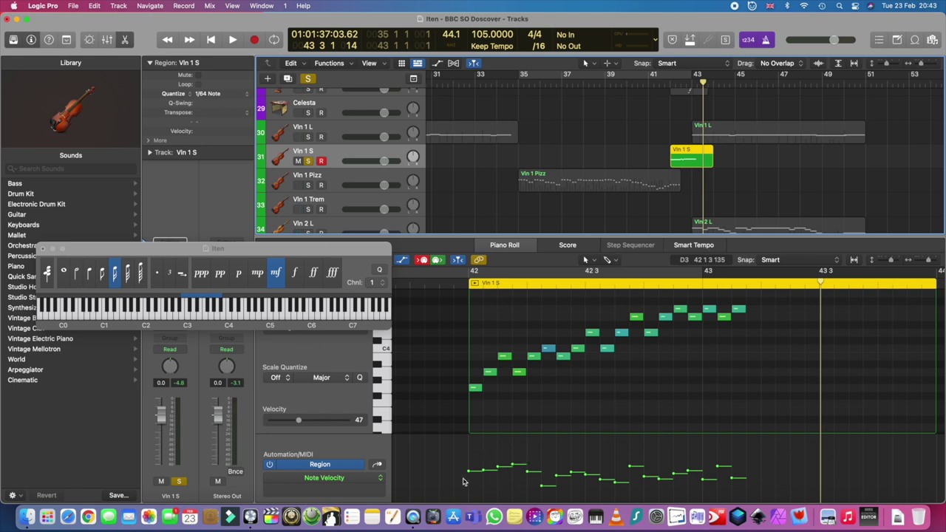
mouse_move(463, 487)
left_mouse_down()
mouse_move(761, 473)
mouse_move(772, 457)
left_mouse_up()
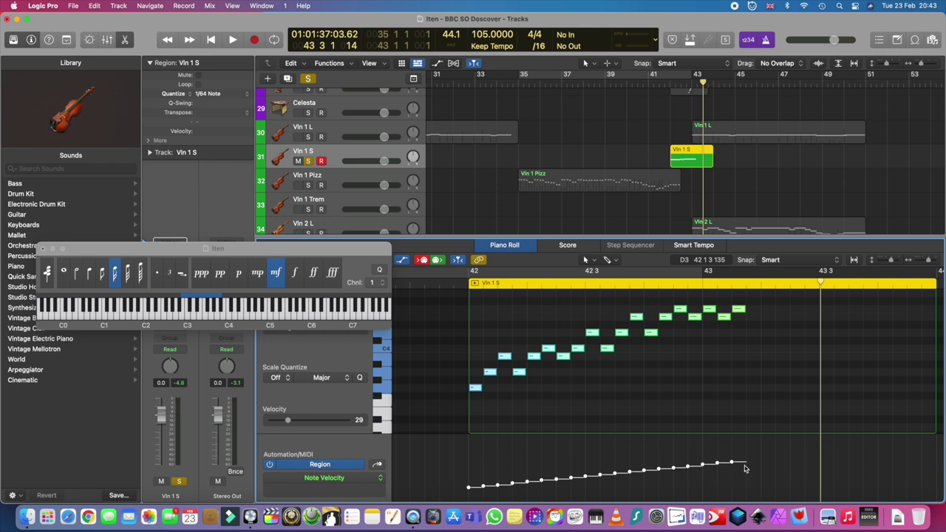
double_click(658, 84)
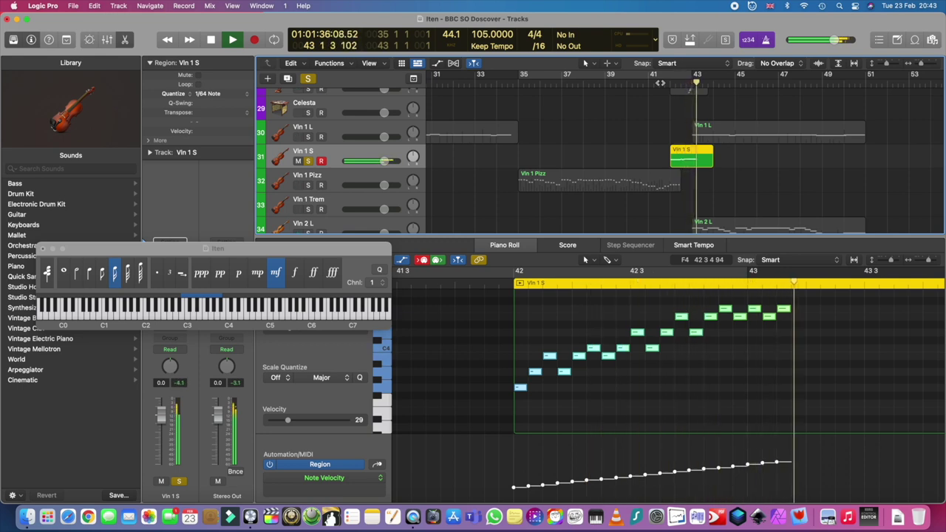
key("space")
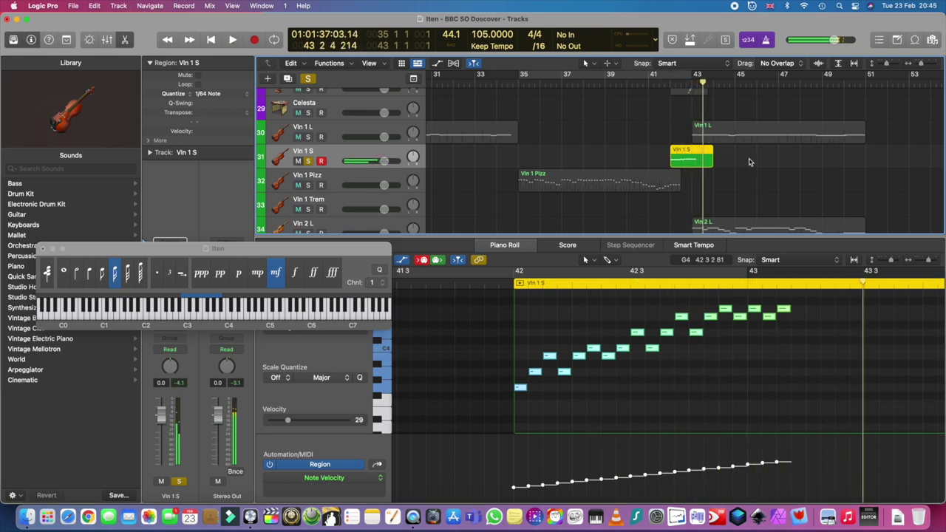
Step: Apply the Double Speed MIDI Transform preset to the notes of the Vln 1 S region
right_click(683, 153)
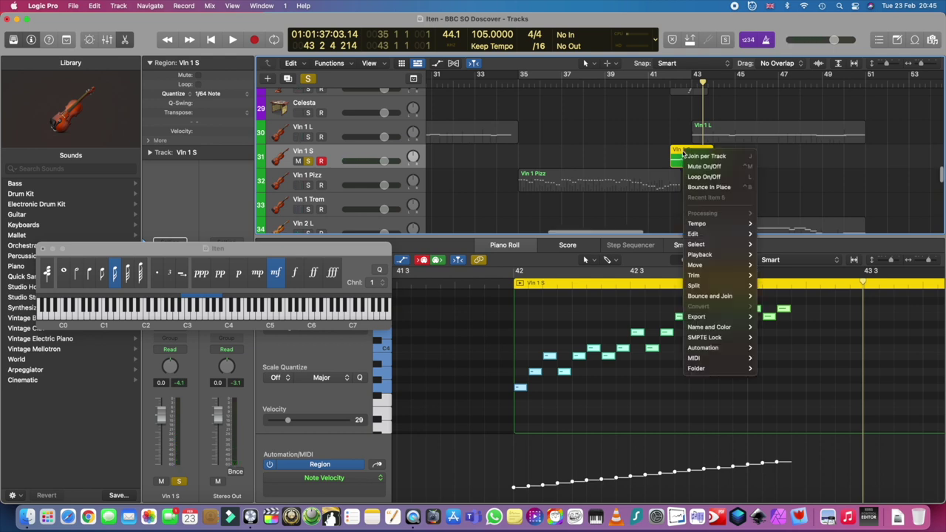
mouse_move(694, 361)
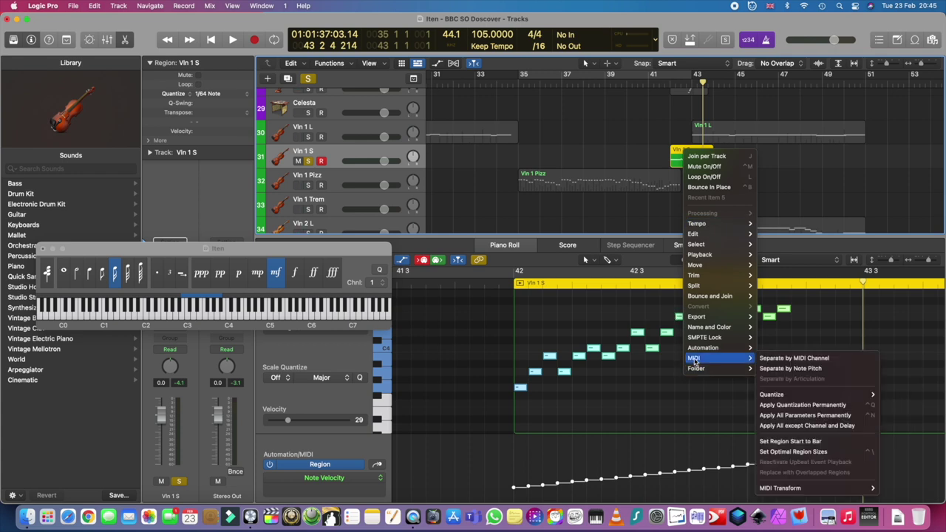
mouse_move(794, 490)
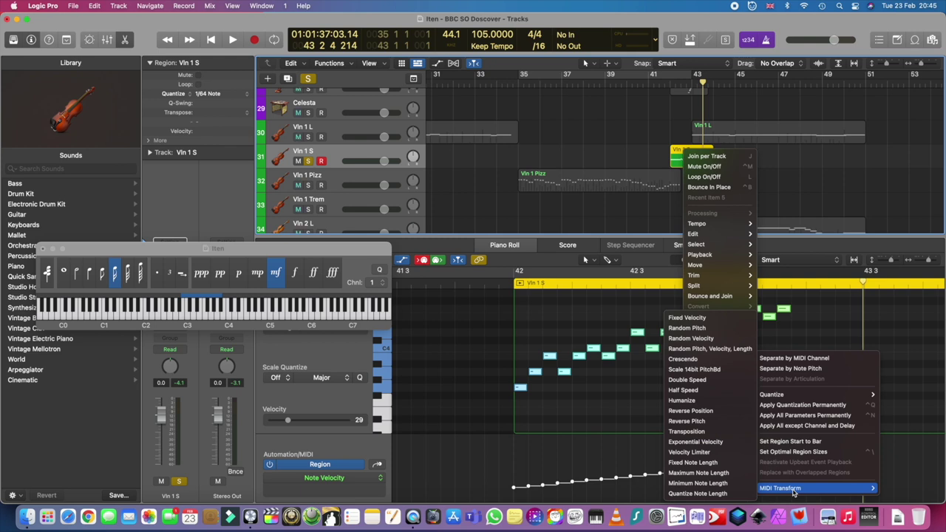
left_click(710, 380)
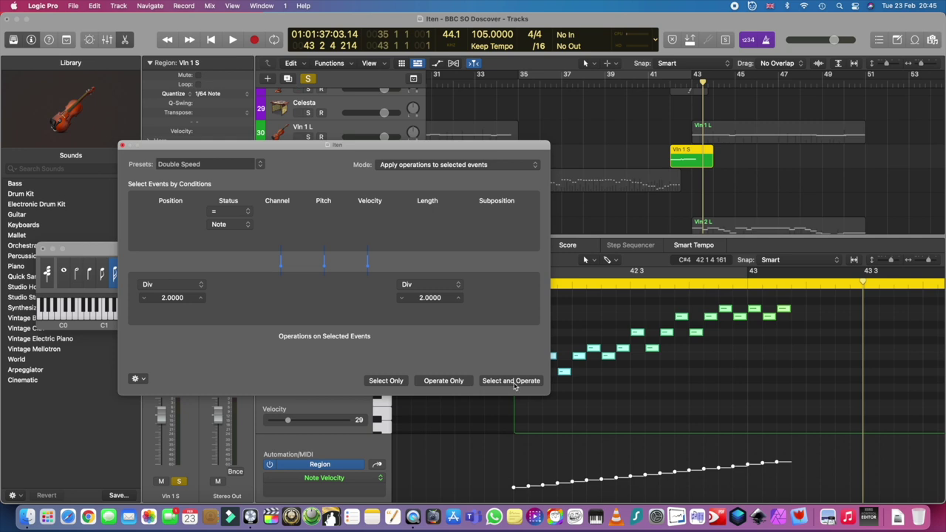
left_click(510, 381)
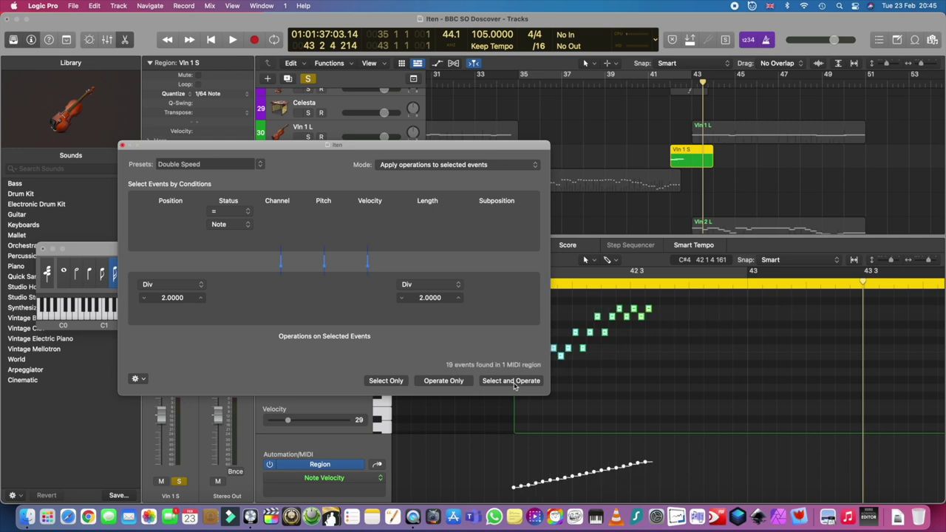
left_click(123, 145)
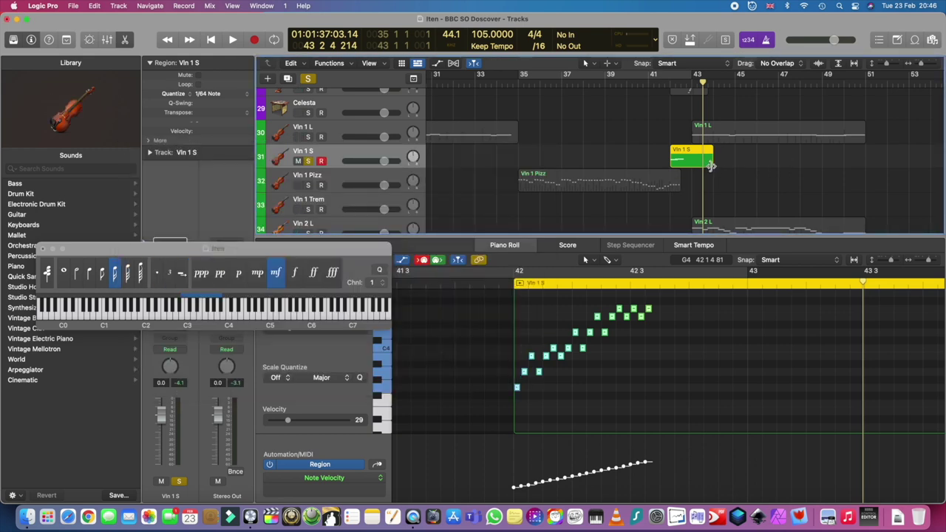
Step: Move the Vln 1 S region half a bar later to start at 42 3, and play it
left_click_drag(684, 164, 698, 168)
key("space")
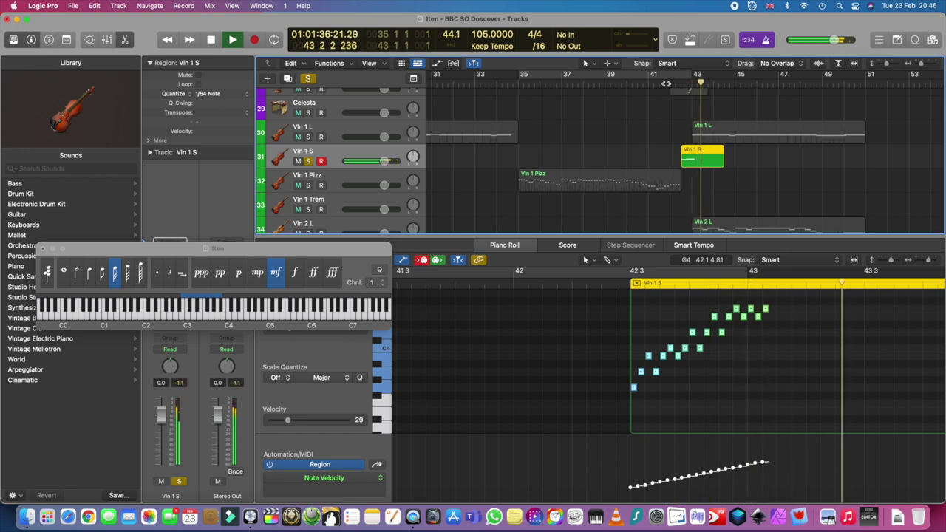
key("space")
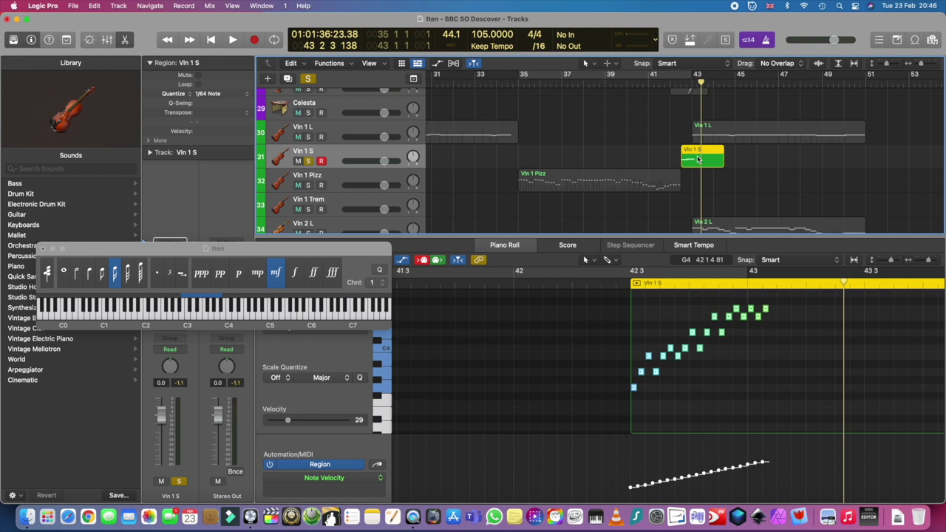
Step: Solo the Piccolo S track and paste a copy of the Vln 1 S region onto it at 42 3
scroll(697, 159, "up", 15)
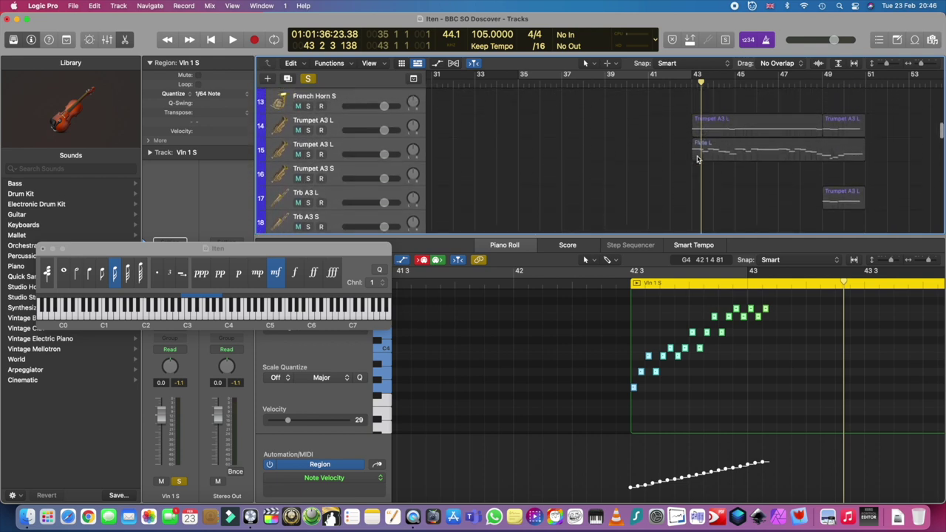
scroll(697, 159, "up", 8)
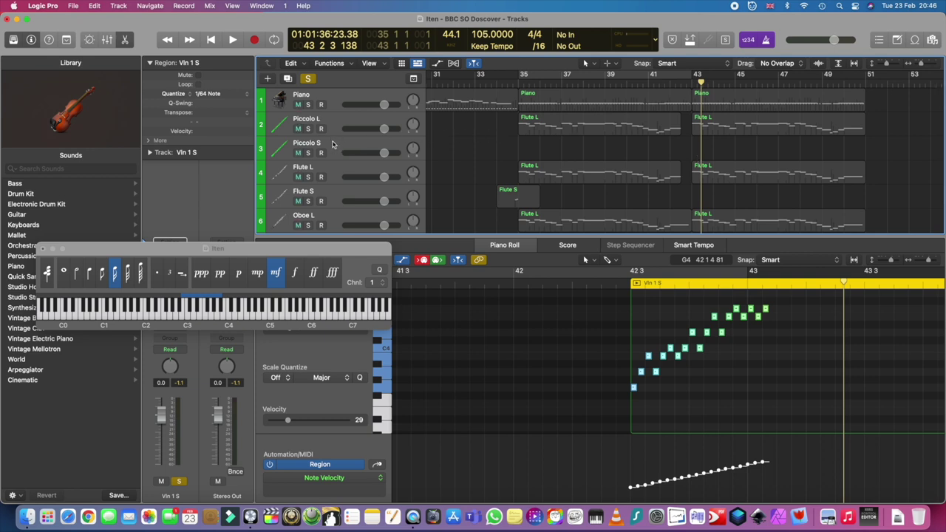
left_click(332, 145)
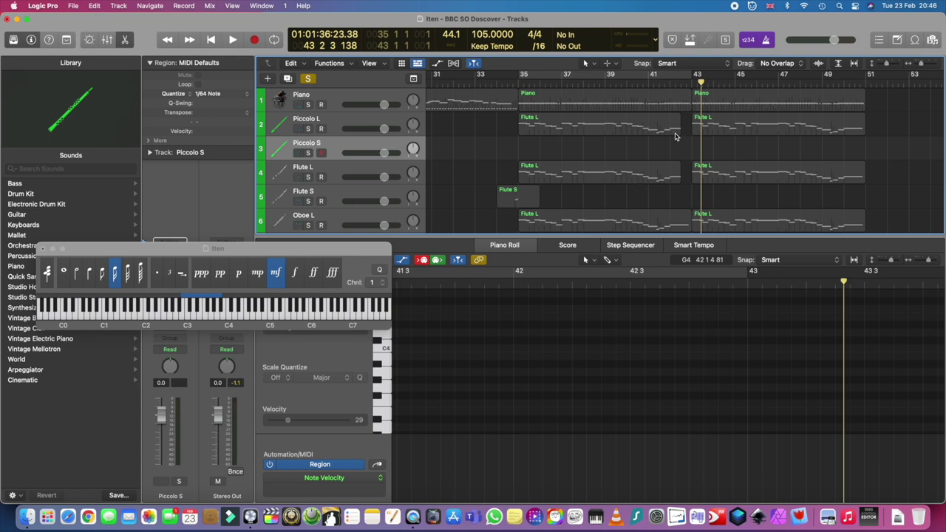
left_click(681, 81)
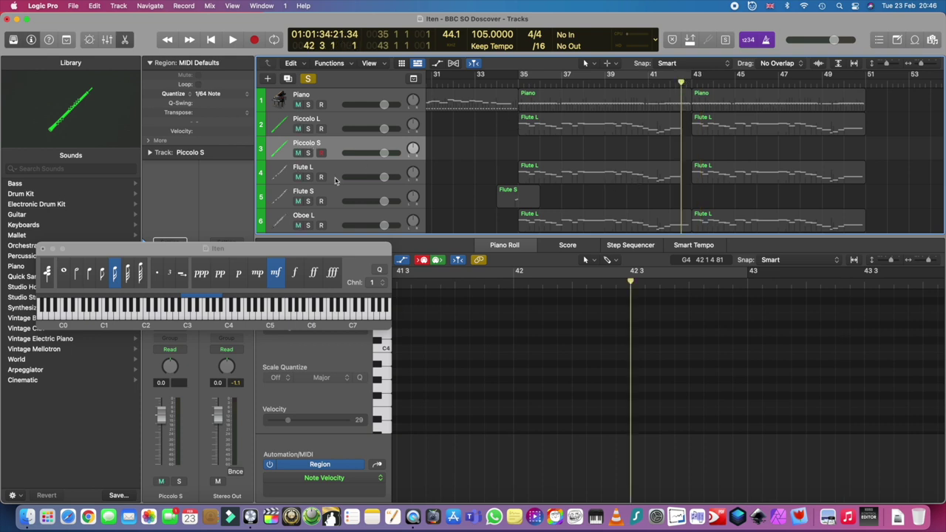
left_click(309, 153)
key("shift+r")
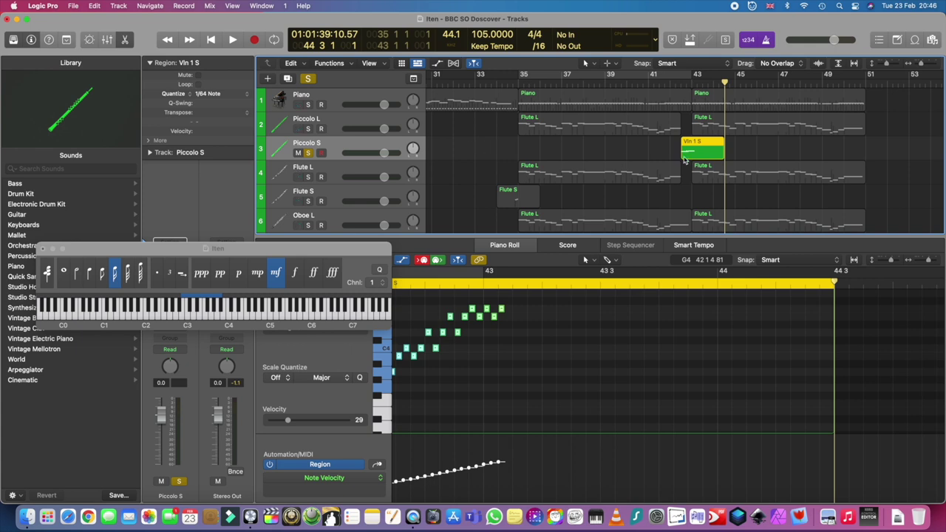
Step: Solo the Flute S track and paste a copy of the Vln 1 S region onto it at 42 3
scroll(680, 168, "down", 2)
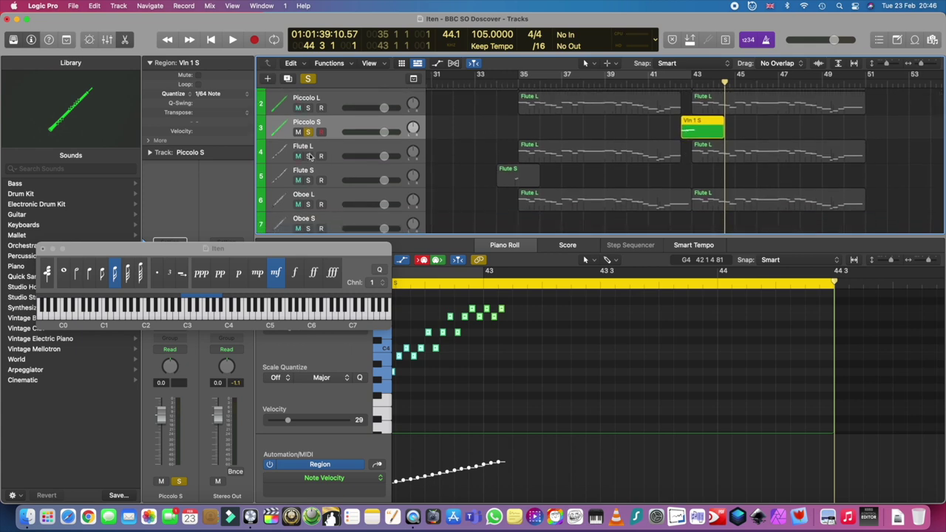
left_click(309, 180)
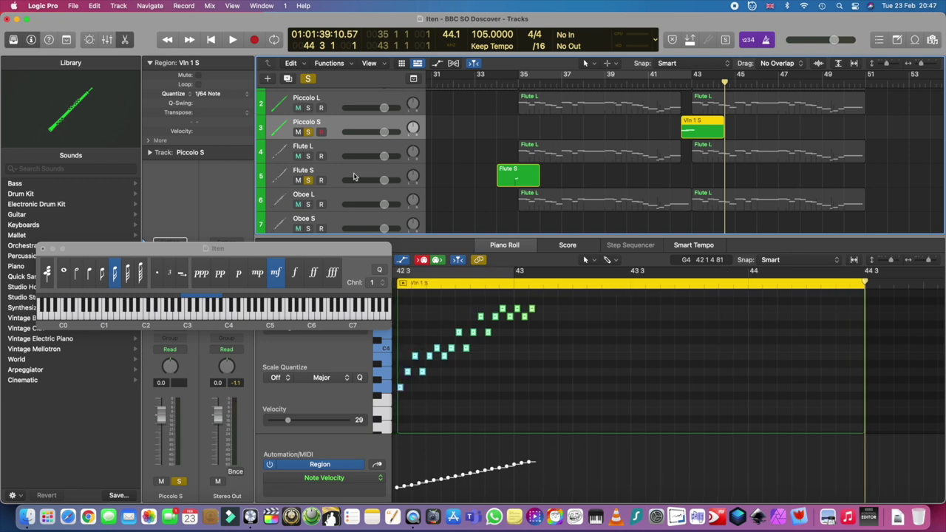
left_click(353, 173)
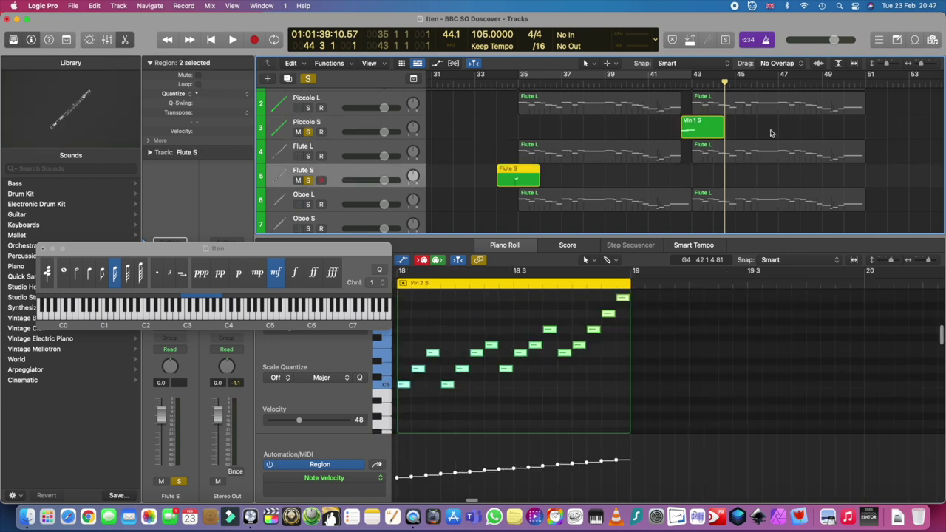
left_click(681, 84)
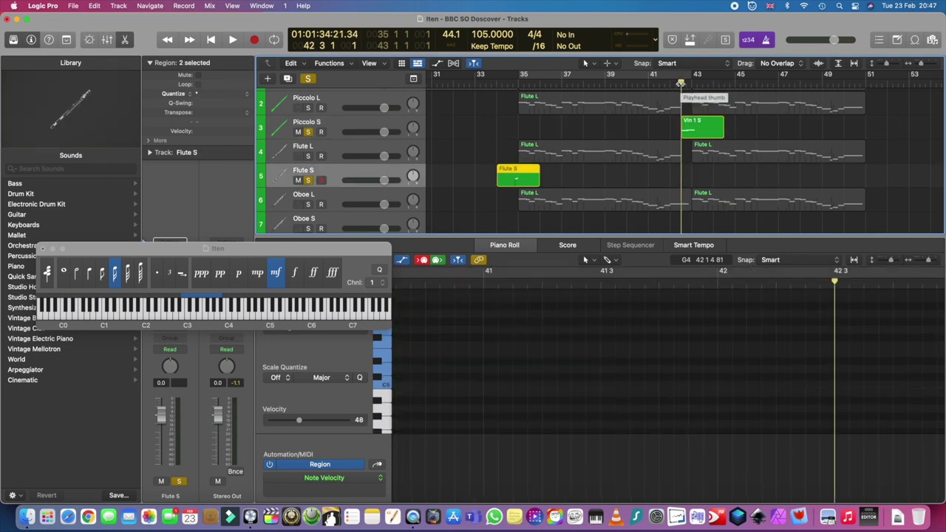
key("super+v")
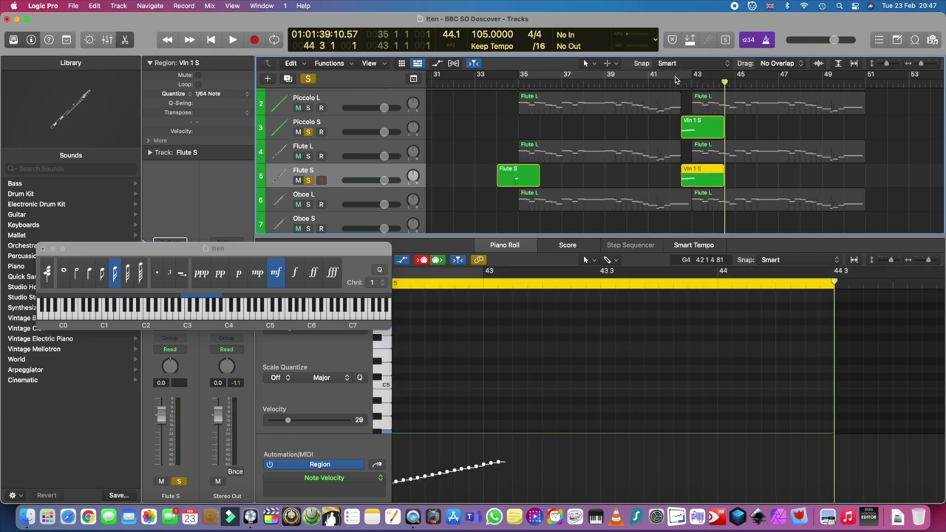
Step: Play the soloed Piccolo S and Flute S tracks together through the run, starting just before 42 3
left_click(668, 83)
key("space")
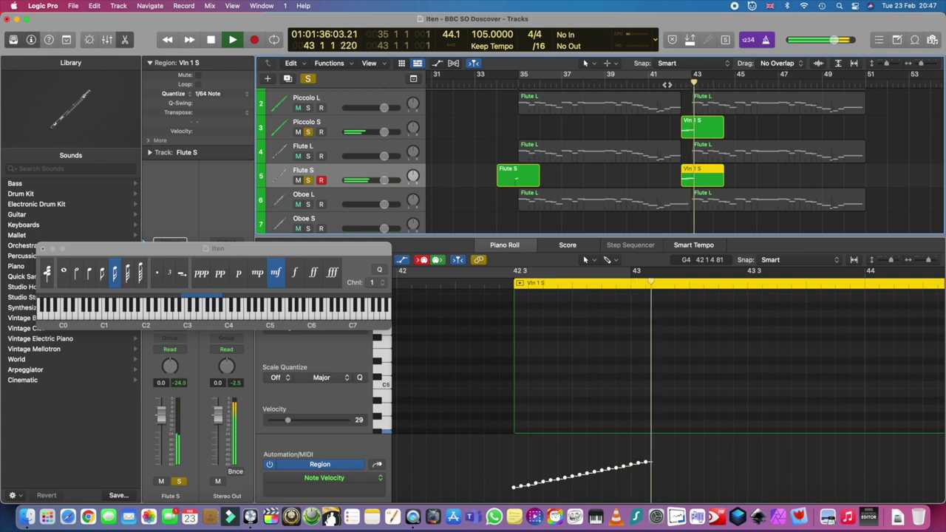
key("space")
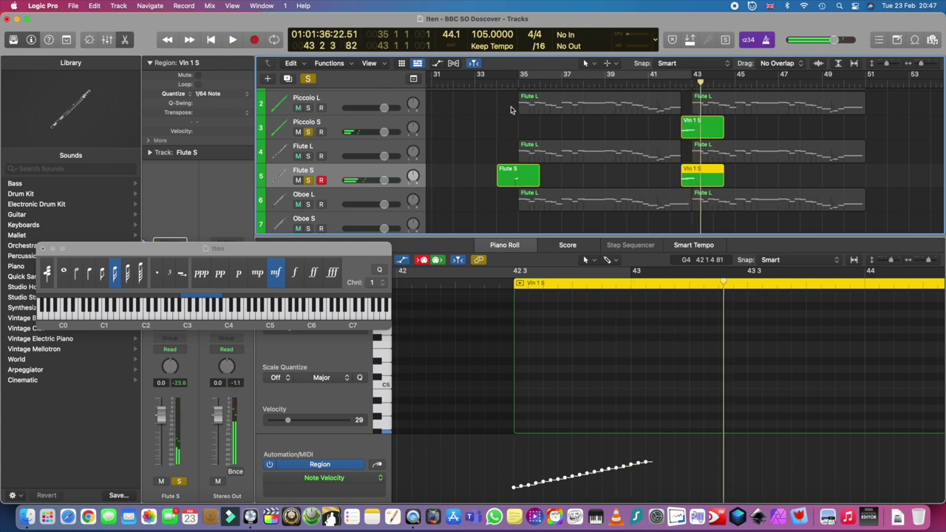
Step: Turn off solo on the Piccolo S, Flute S and Vln 1 S tracks
left_click(307, 132)
left_click(307, 180)
scroll(309, 185, "down", 5)
scroll(309, 185, "down", 15)
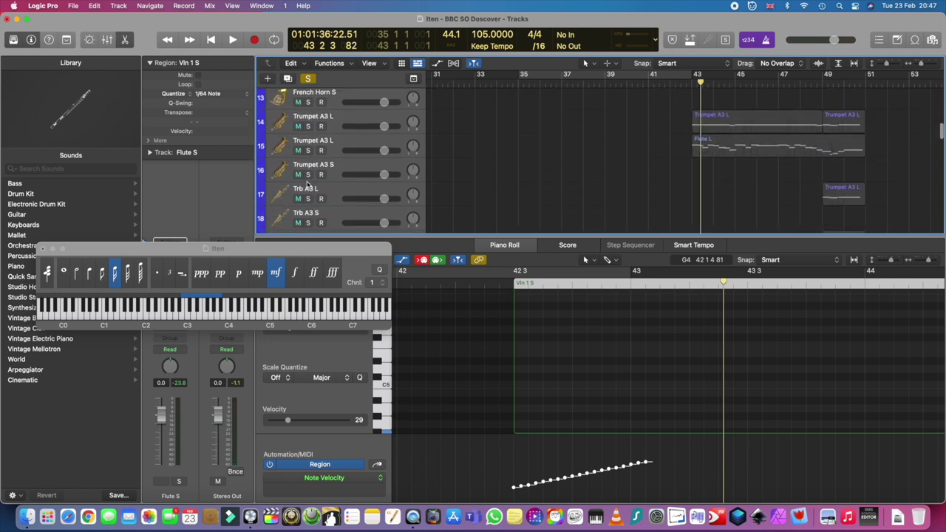
scroll(309, 185, "down", 4)
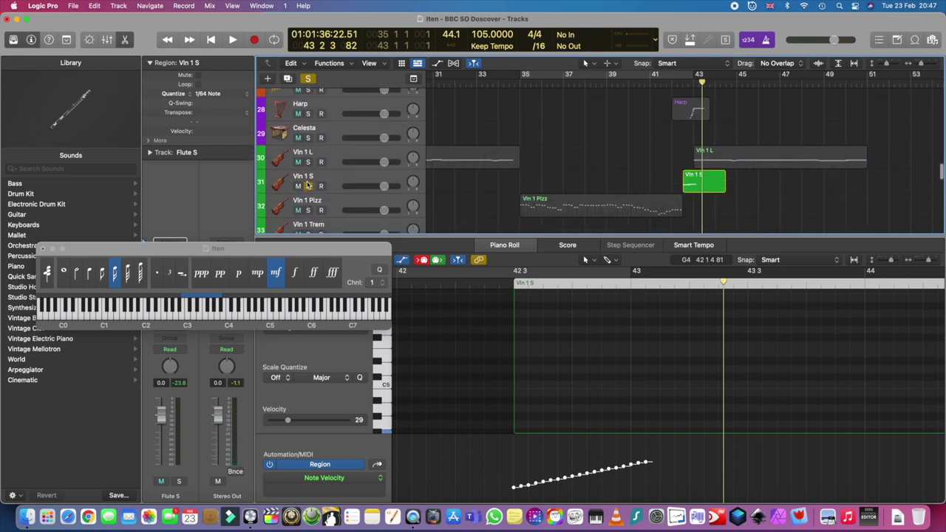
left_click(308, 169)
left_click(308, 170)
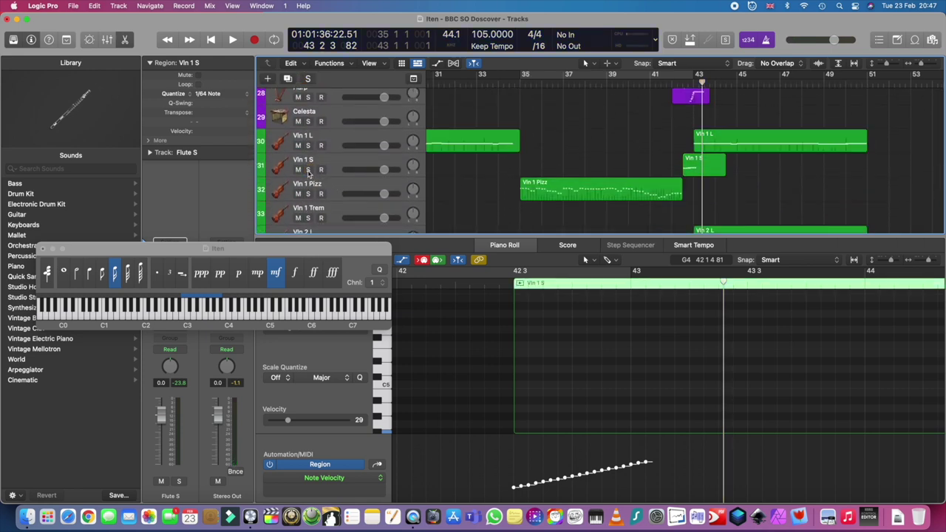
Step: Play the full arrangement from 39 3 through the rising run to about bar 46
left_click(616, 84)
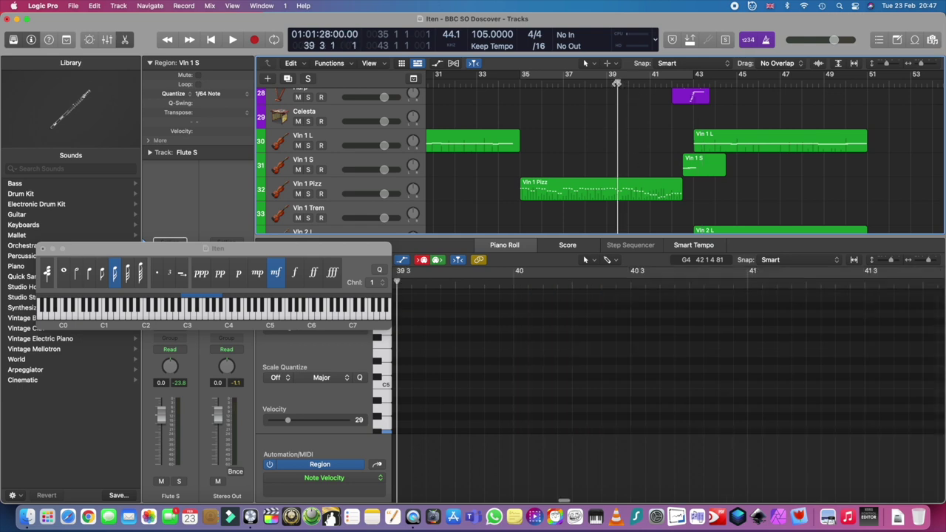
key("space")
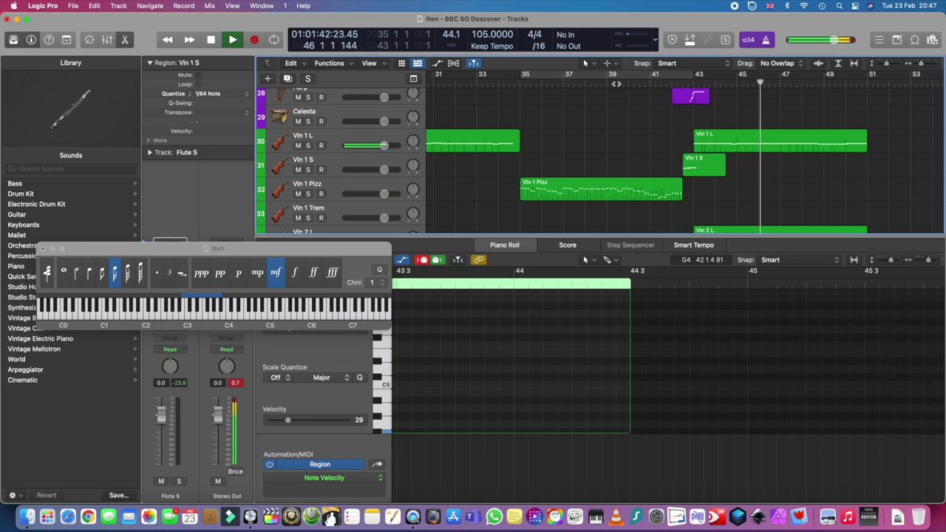
key("space")
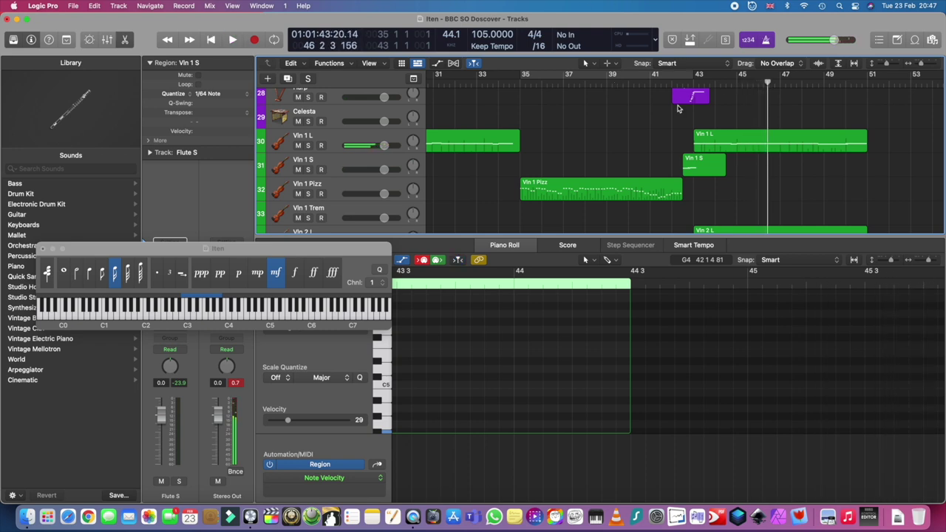
Step: Replay the full orchestra from around bar 38, past the run, to about bar 46
left_click(647, 83)
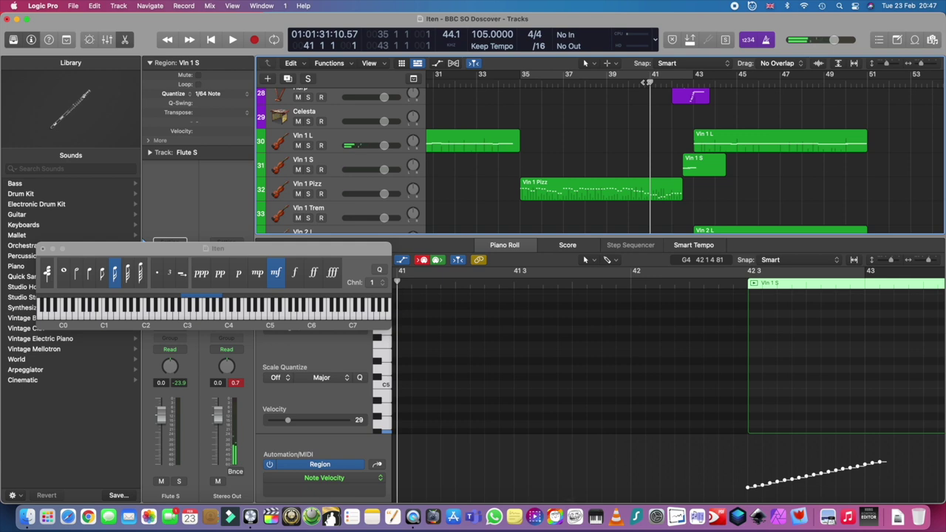
left_click(584, 86)
key("space")
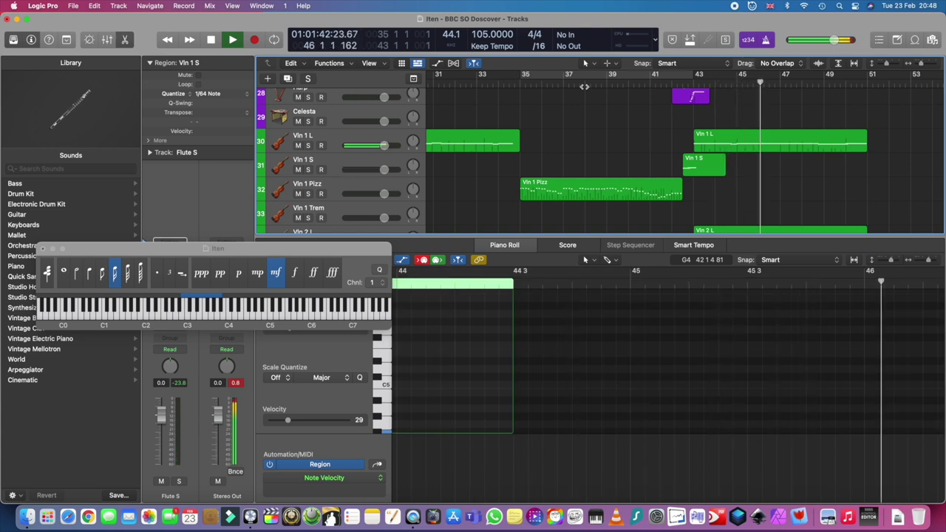
key("space")
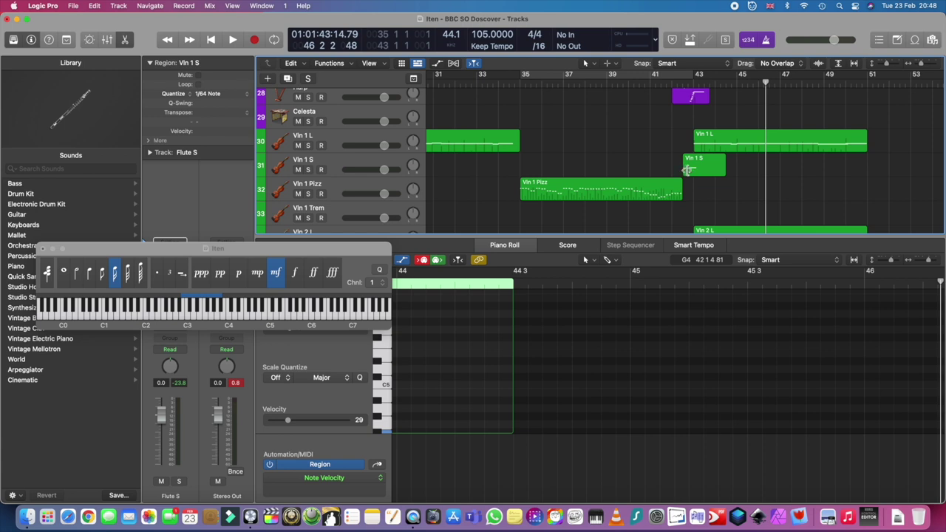
Step: Play the run from around bar 42 and select the Vln 1 S track during playback
left_click(677, 83)
key("space")
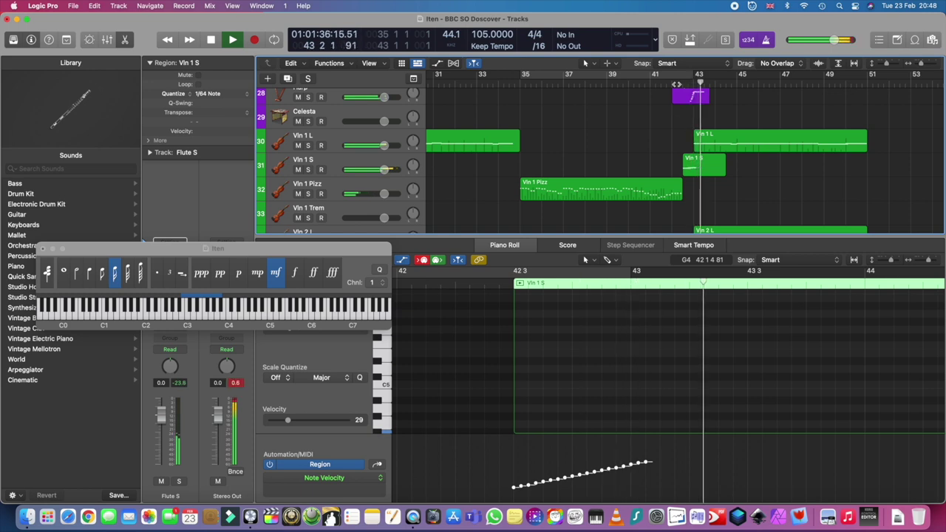
left_click(362, 161)
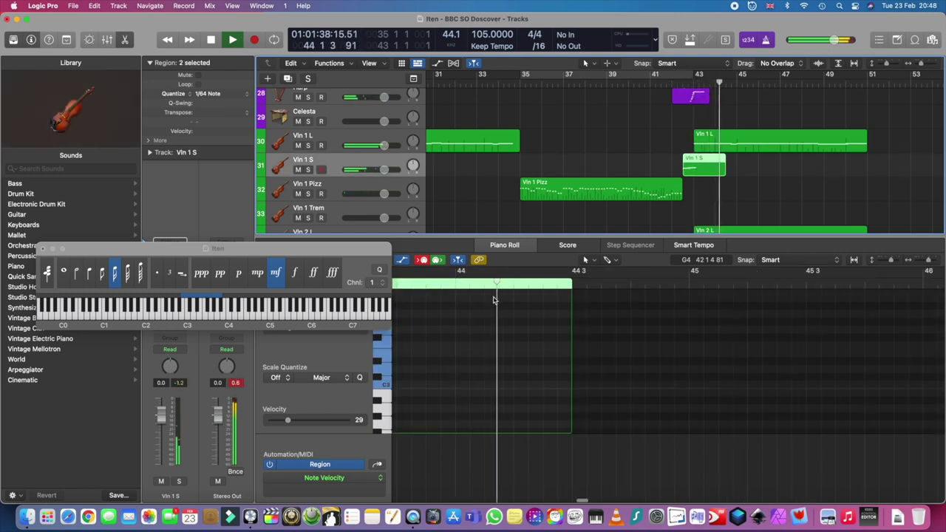
key("space")
Step: Play the full arrangement from 41 3 through the Vln 1 S run to about bar 44
left_click(664, 175)
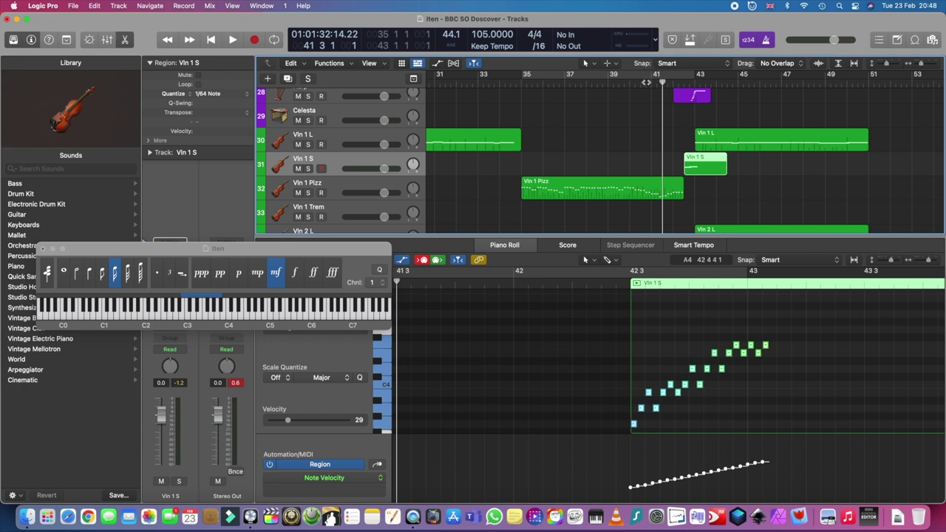
key("space")
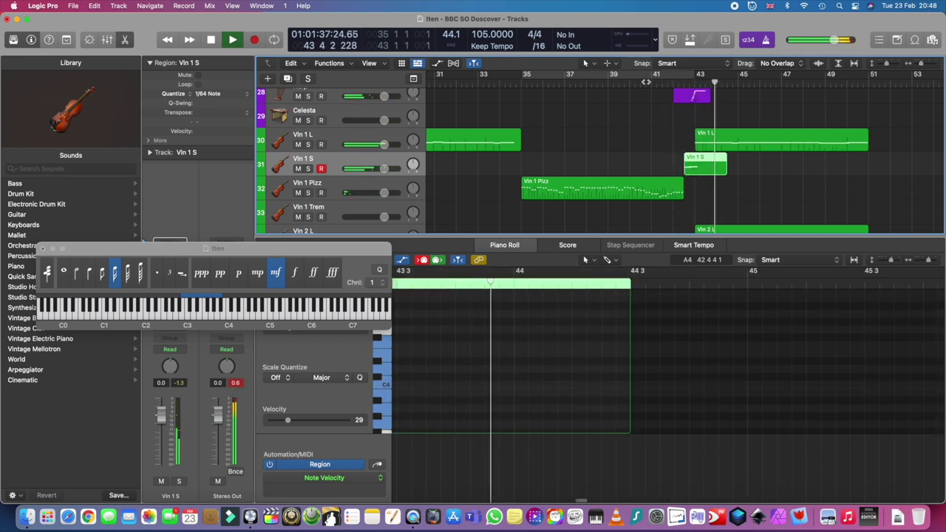
key("space")
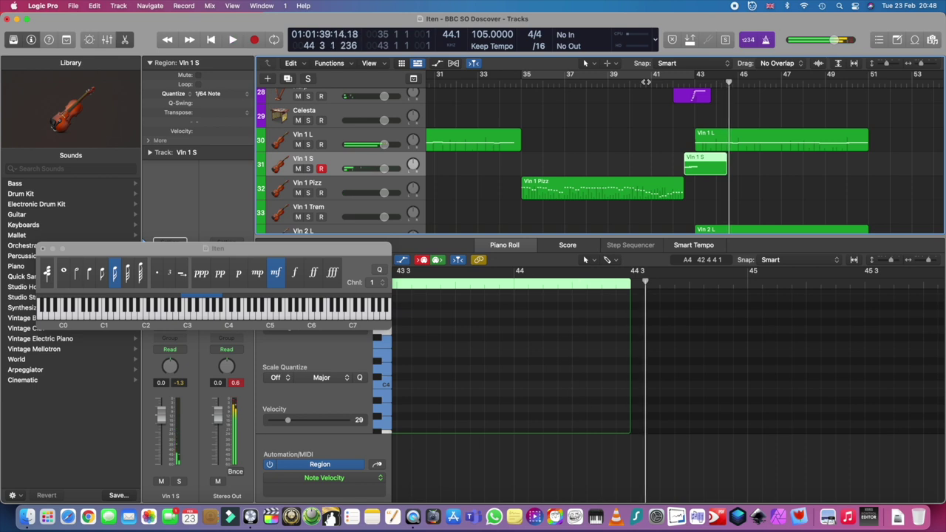